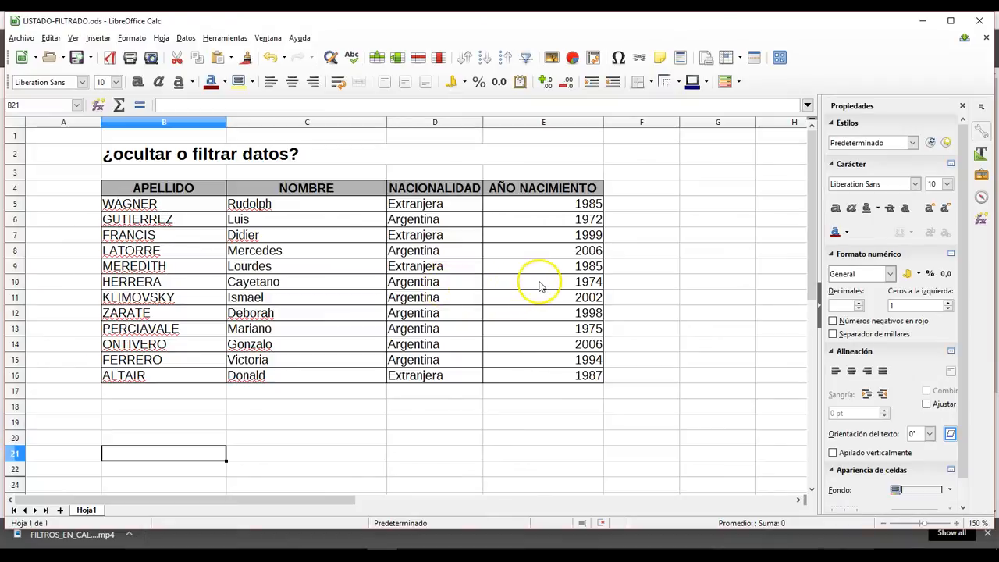
- Hide row 10 of the people list
left_click(15, 284)
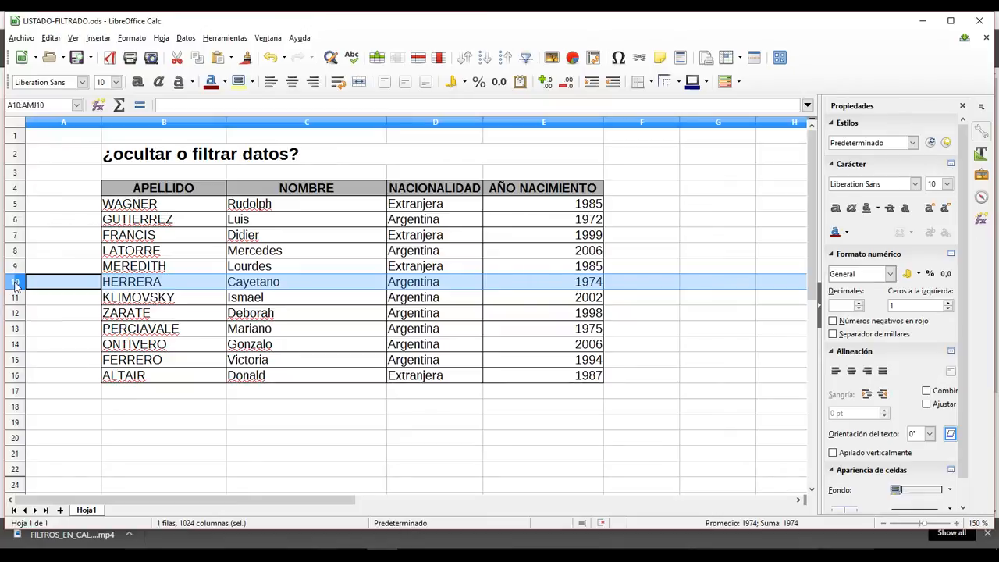
right_click(15, 285)
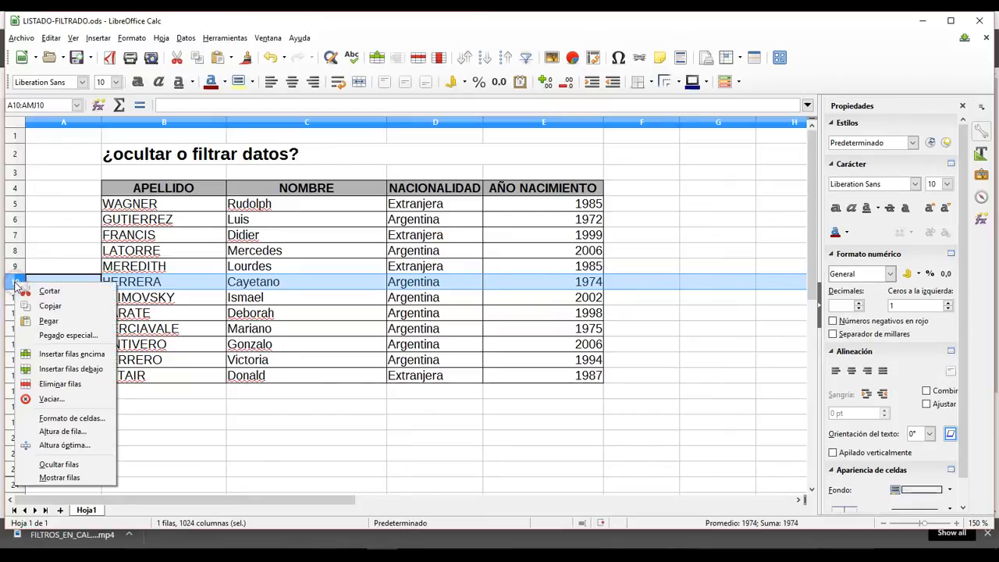
left_click(58, 468)
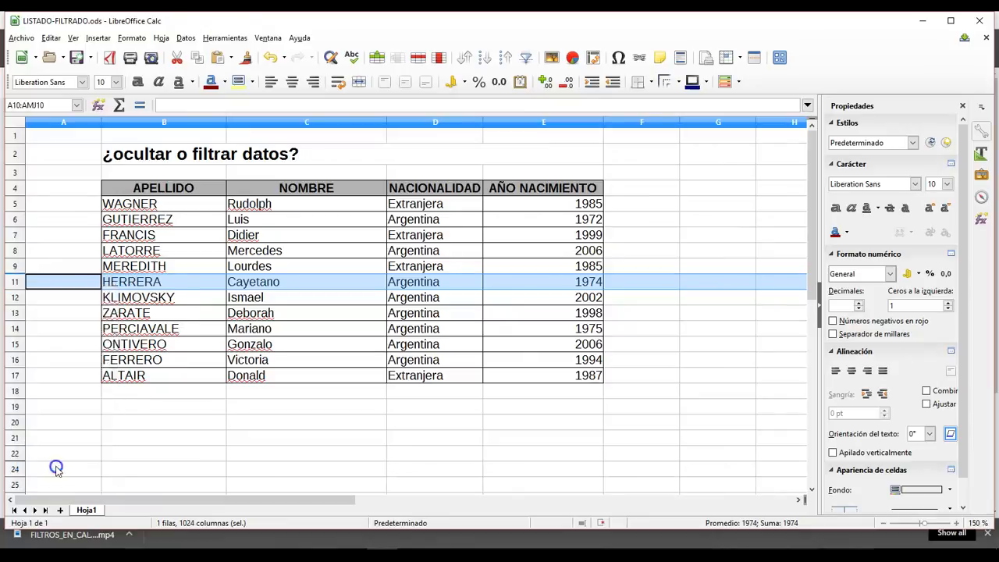
left_click(174, 454)
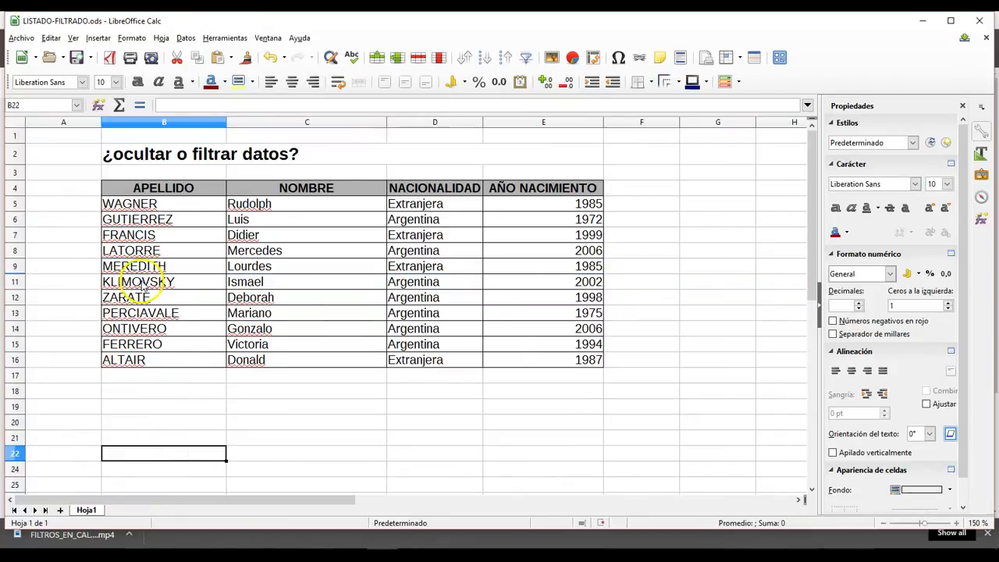
- Unhide the hidden row between rows 9 and 11 of the list
left_click(15, 266)
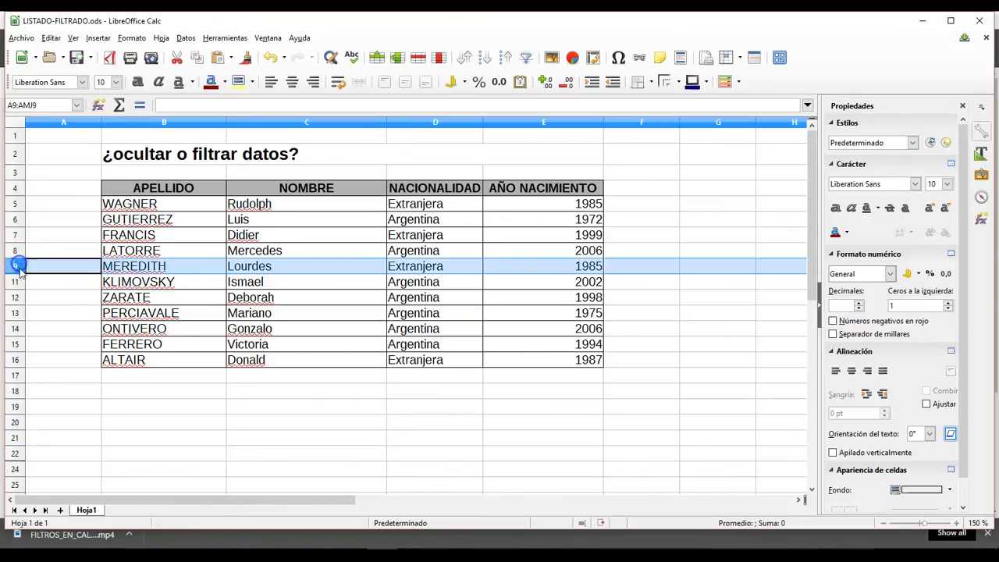
left_click(21, 284, "shift")
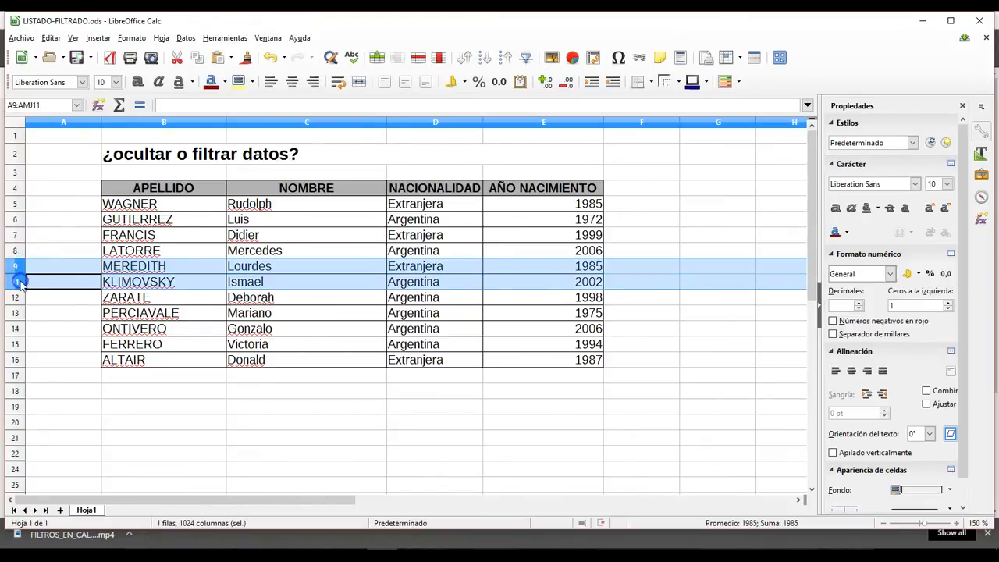
right_click(21, 284)
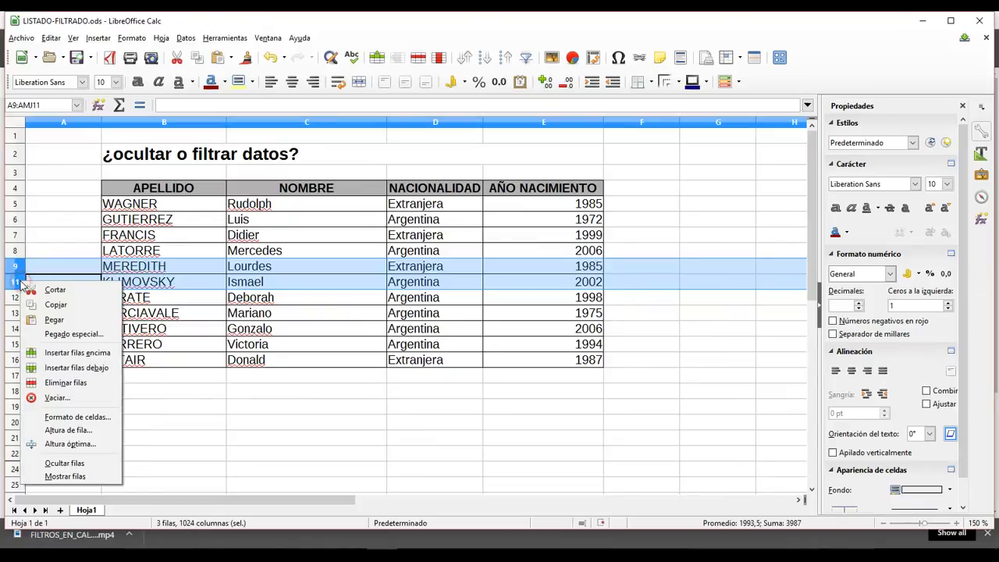
left_click(62, 475)
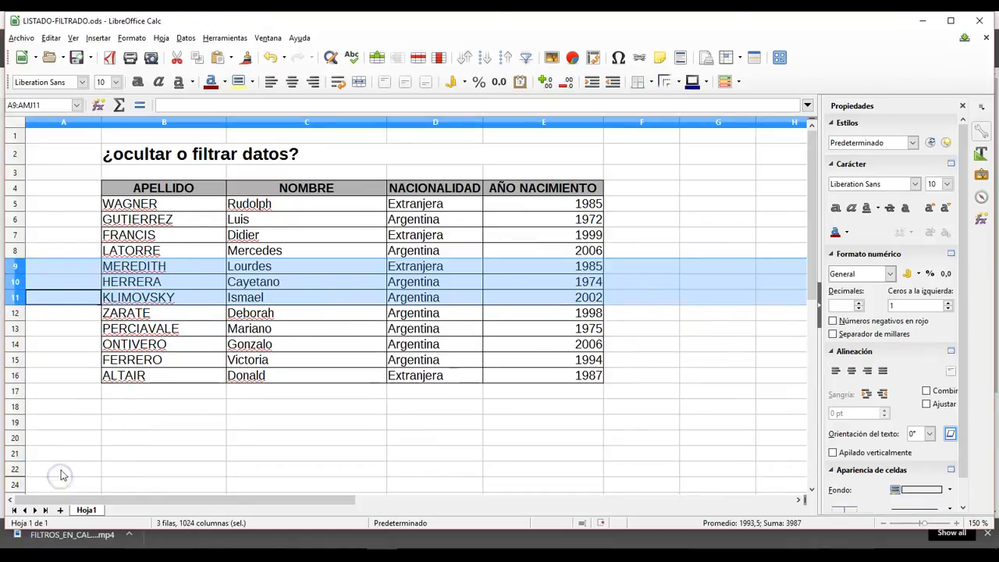
left_click(55, 343)
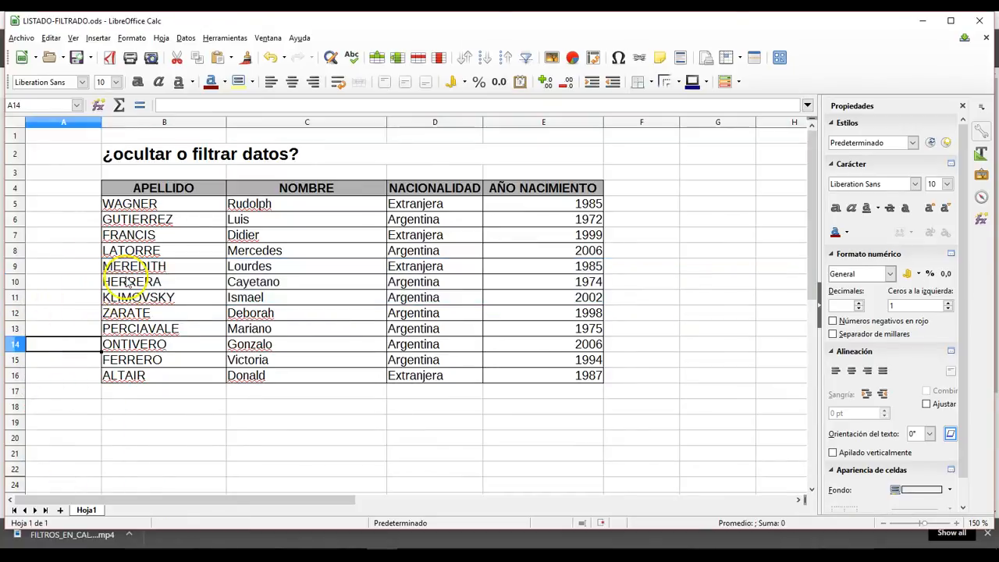
- Number the list records from 1 to 12 in cells A5 to A16
left_click(83, 206)
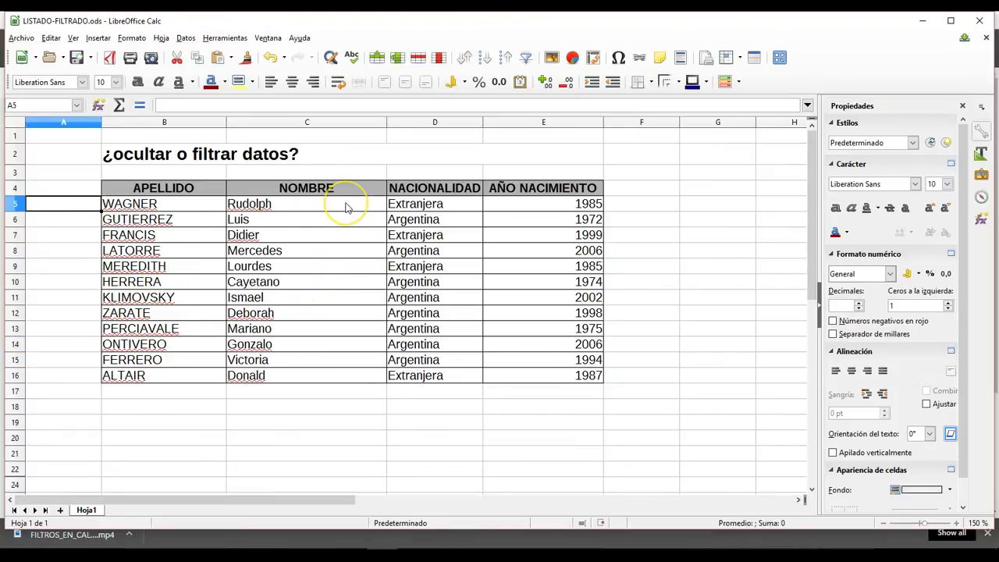
type("1")
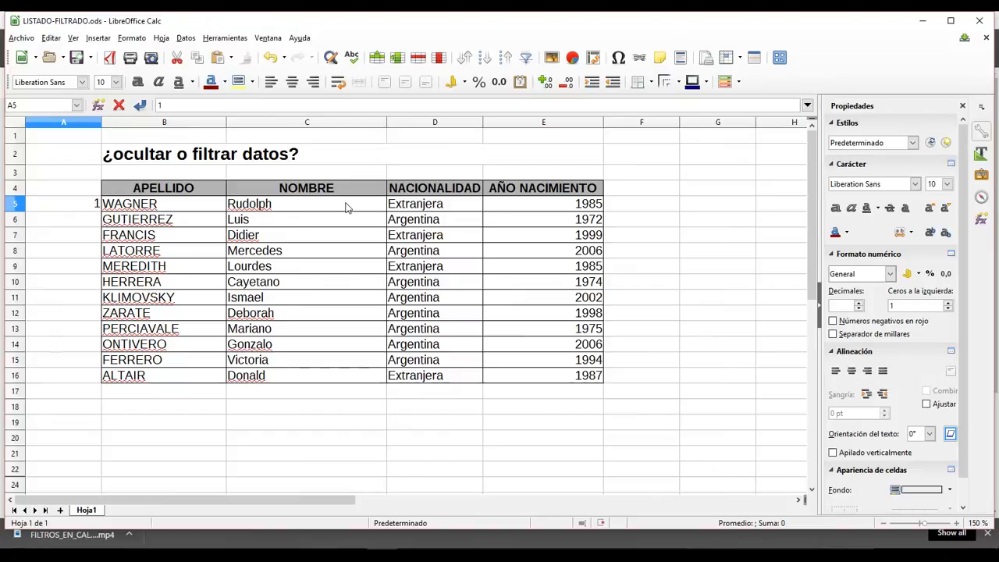
key("Return")
type("2")
key("Return")
type("3")
key("Return")
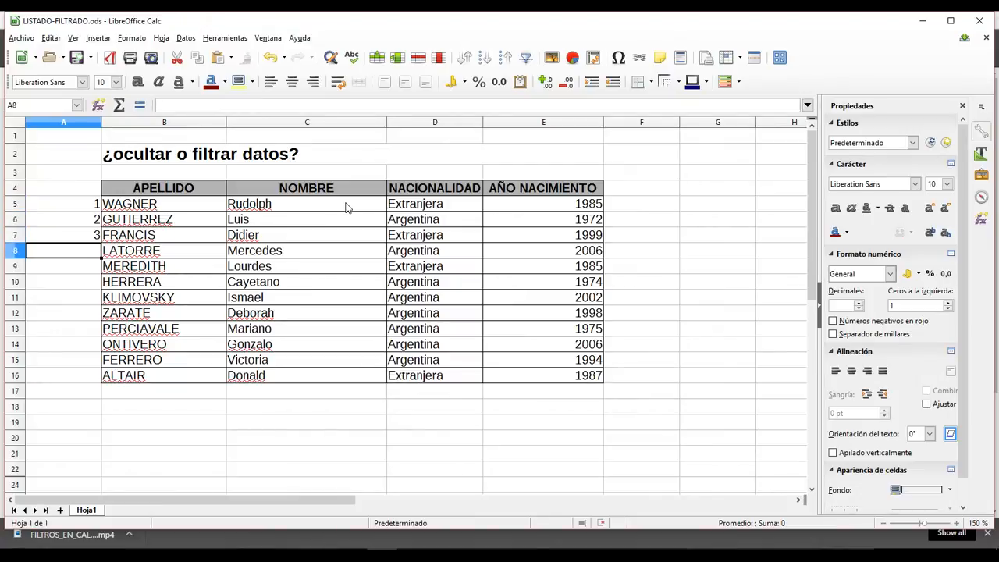
type("4")
key("Return")
type("5")
key("Return")
type("6")
key("Return")
type("7")
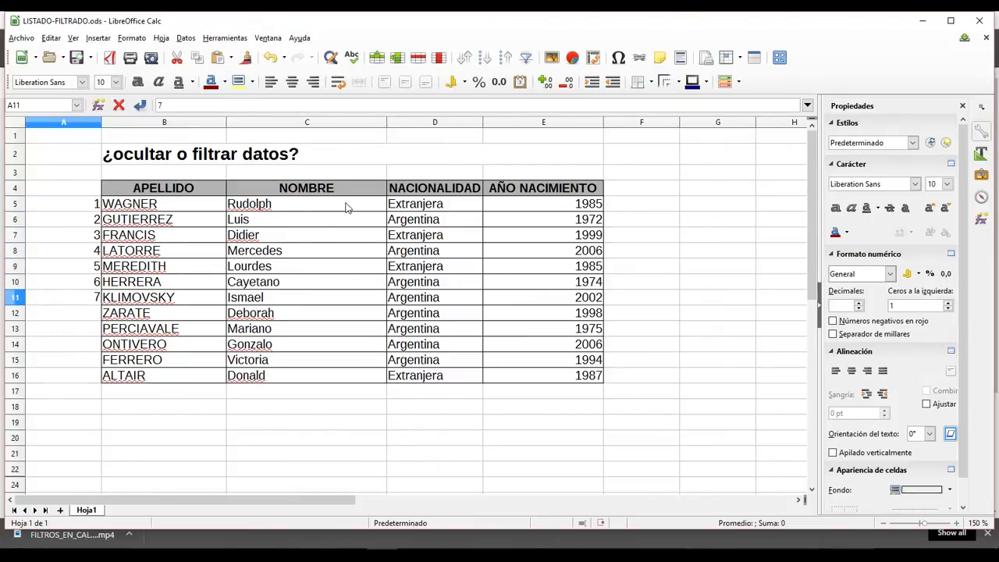
key("Return")
type("8 9")
key("Return")
type("10")
key("Return")
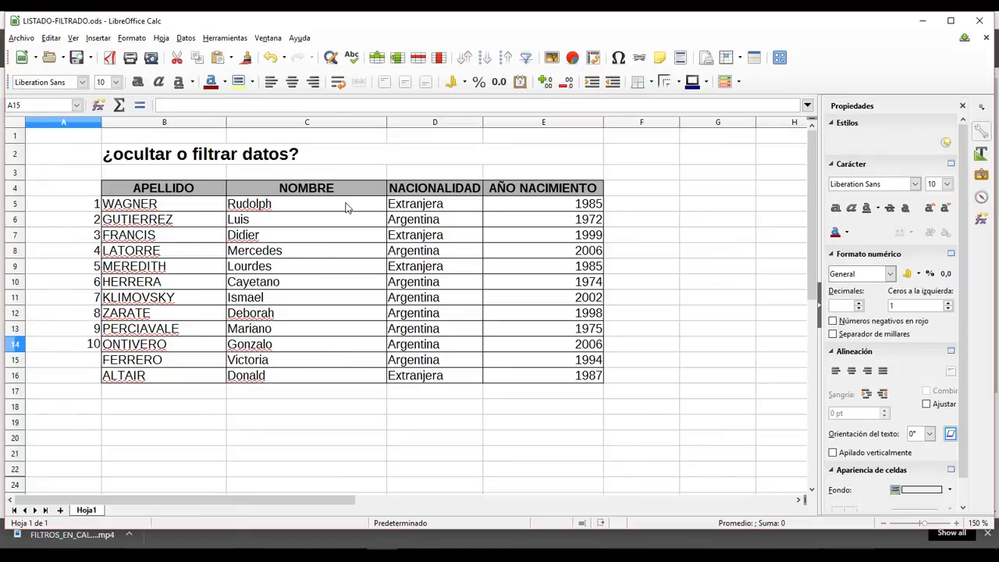
type("11")
key("Return")
type("122")
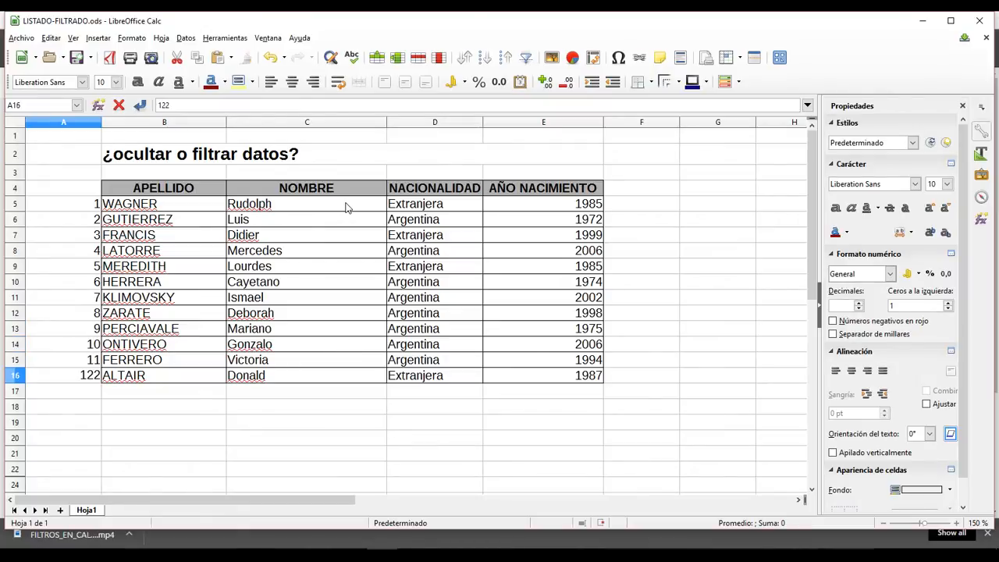
left_click(128, 438)
- Hide row 10, which holds record number 6
left_click(14, 282)
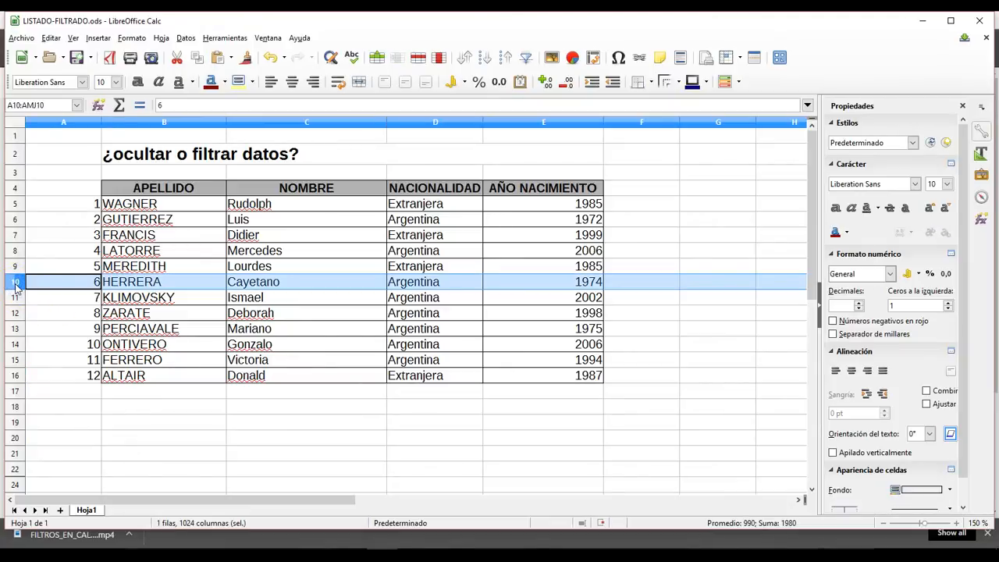
right_click(14, 283)
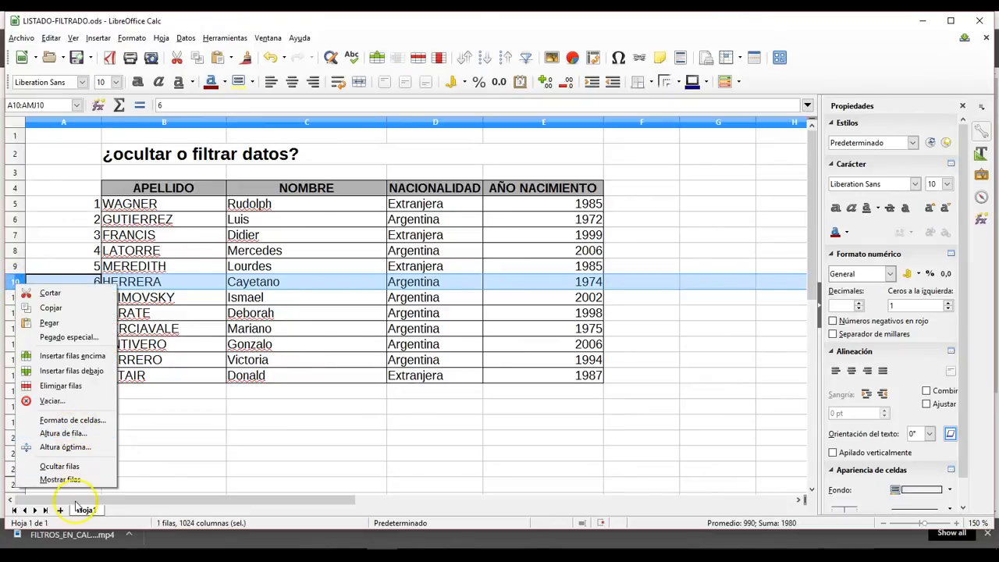
left_click(75, 471)
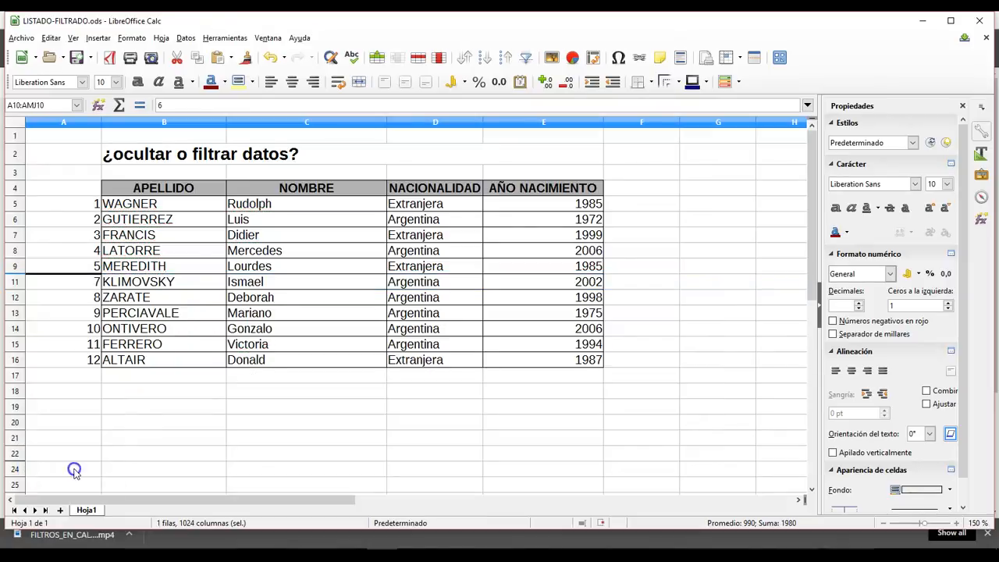
left_click(162, 456)
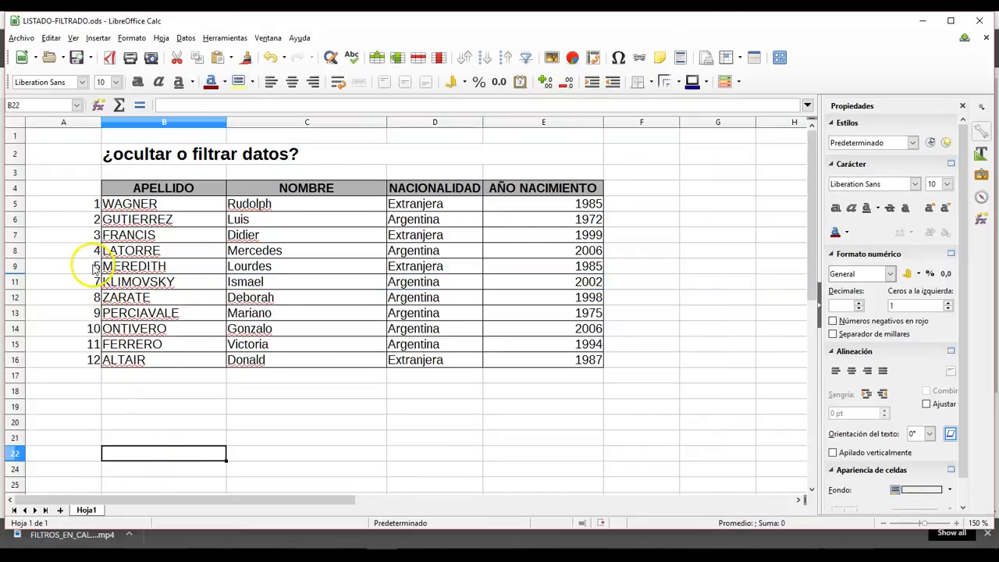
- Hide rows 13 and 15, which hold records 9 and 11
left_click(15, 313)
right_click(17, 314)
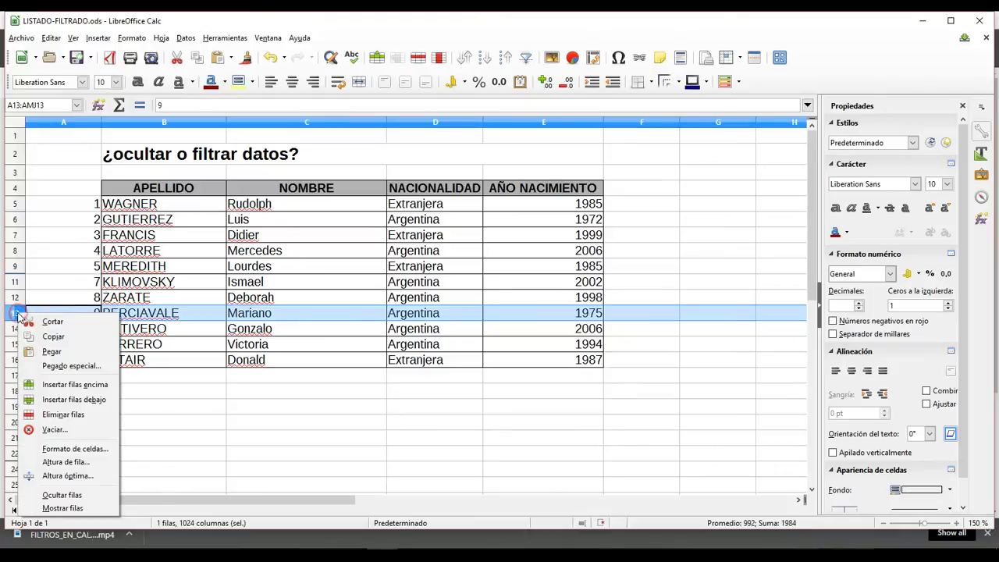
left_click(87, 500)
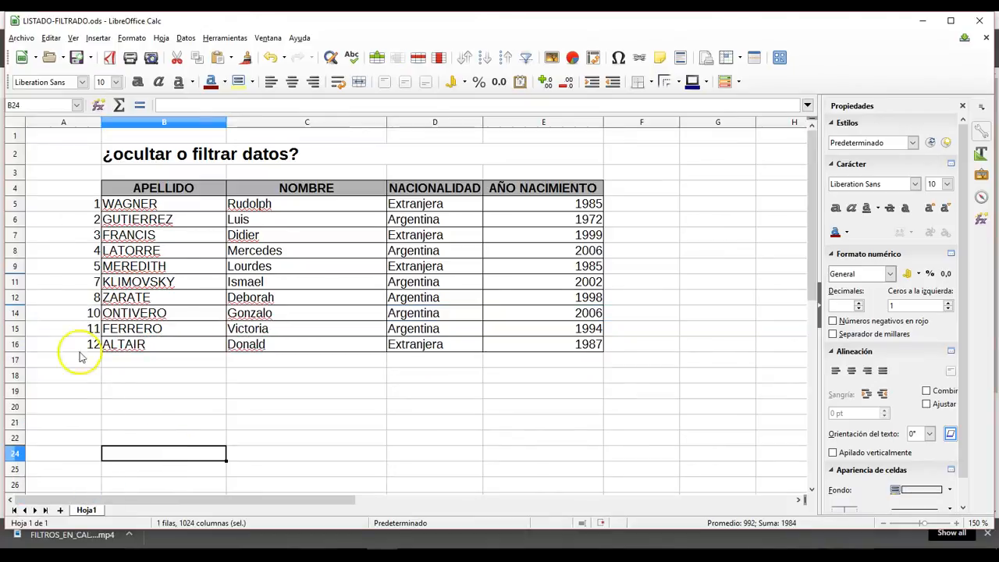
left_click(15, 328)
right_click(19, 329)
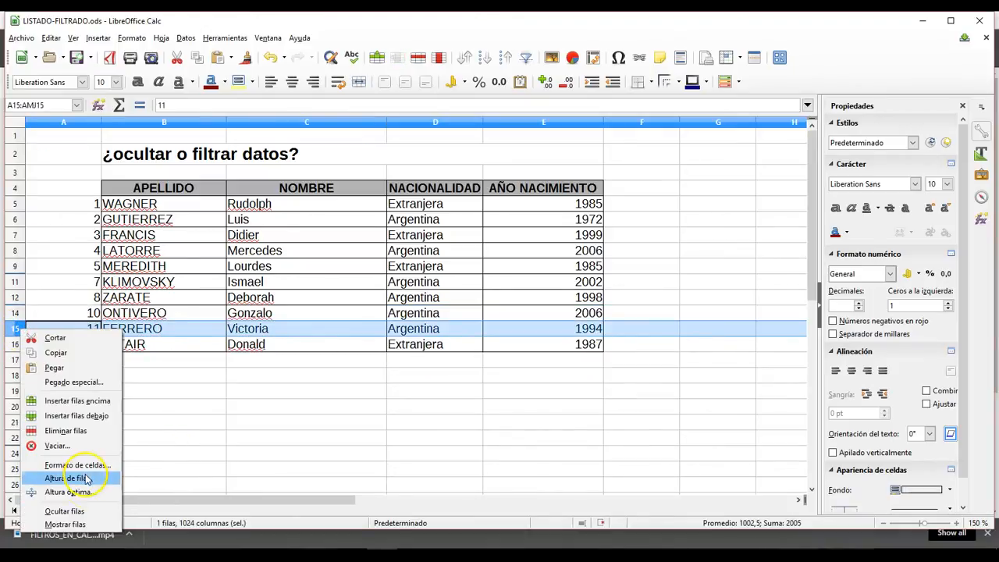
left_click(87, 511)
left_click(181, 408)
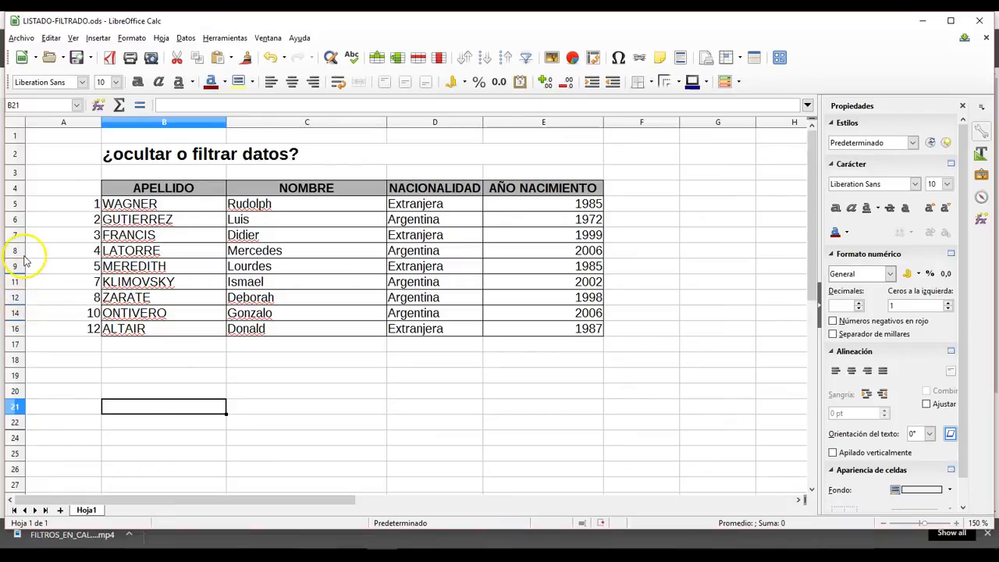
- Unhide all hidden rows between rows 5 and 16
left_click(17, 204)
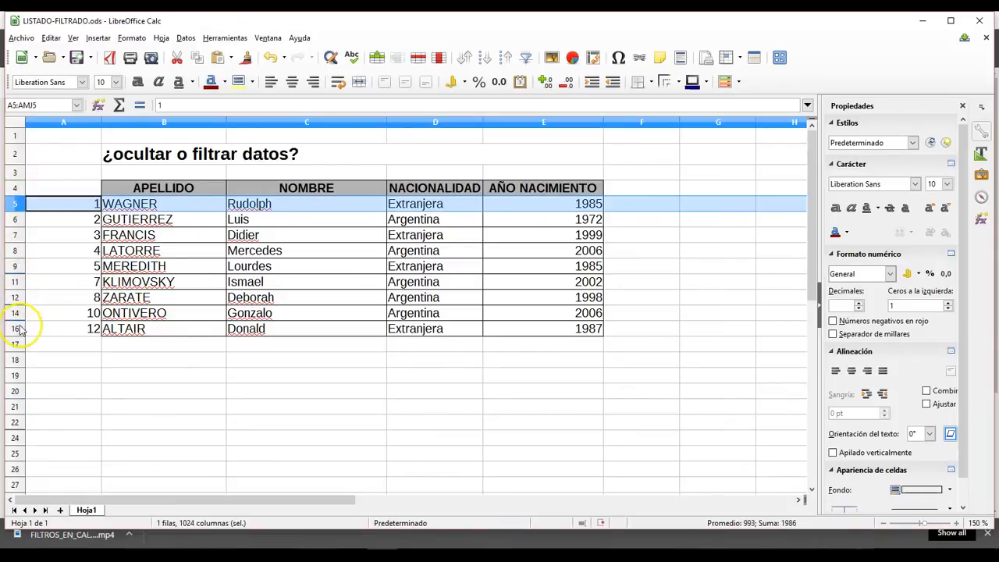
left_click(19, 329, "shift")
right_click(16, 328)
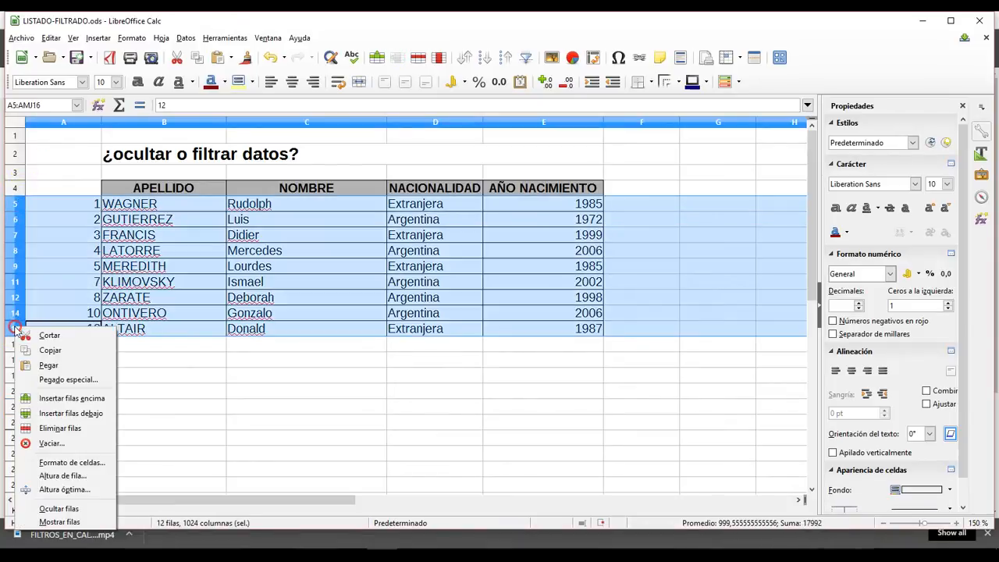
left_click(58, 521)
left_click(152, 474)
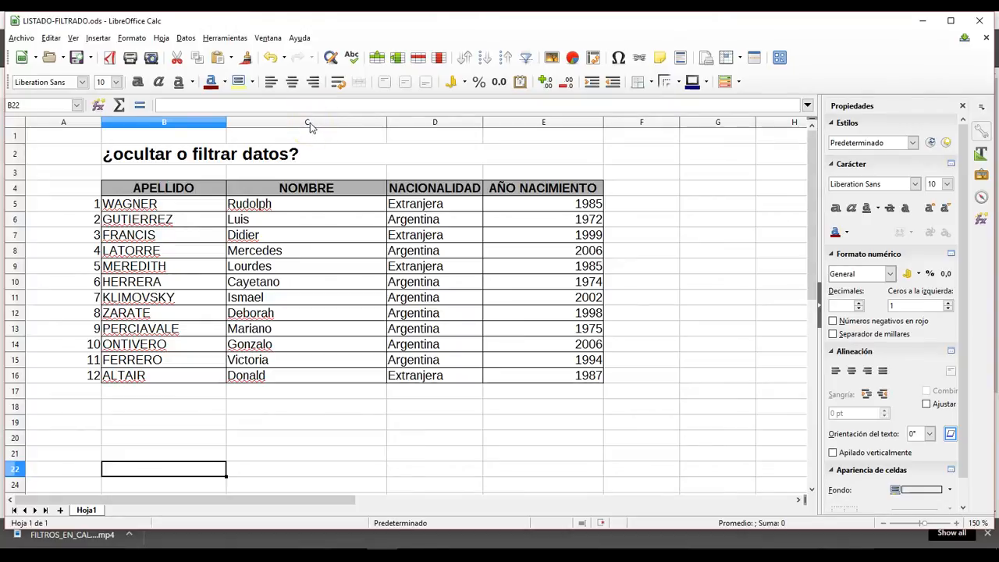
- Hide column D, which contains NACIONALIDAD
left_click(417, 123)
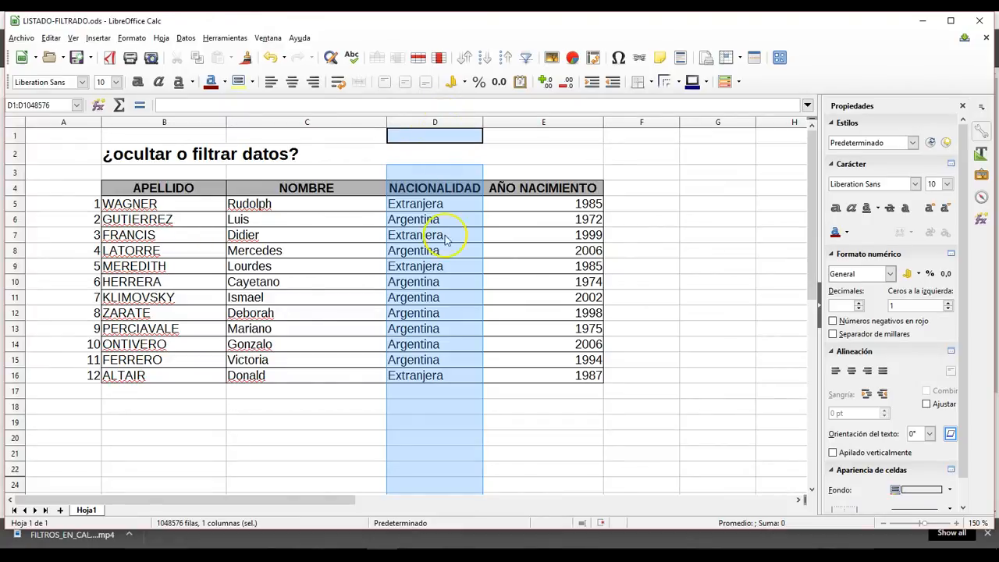
right_click(445, 126)
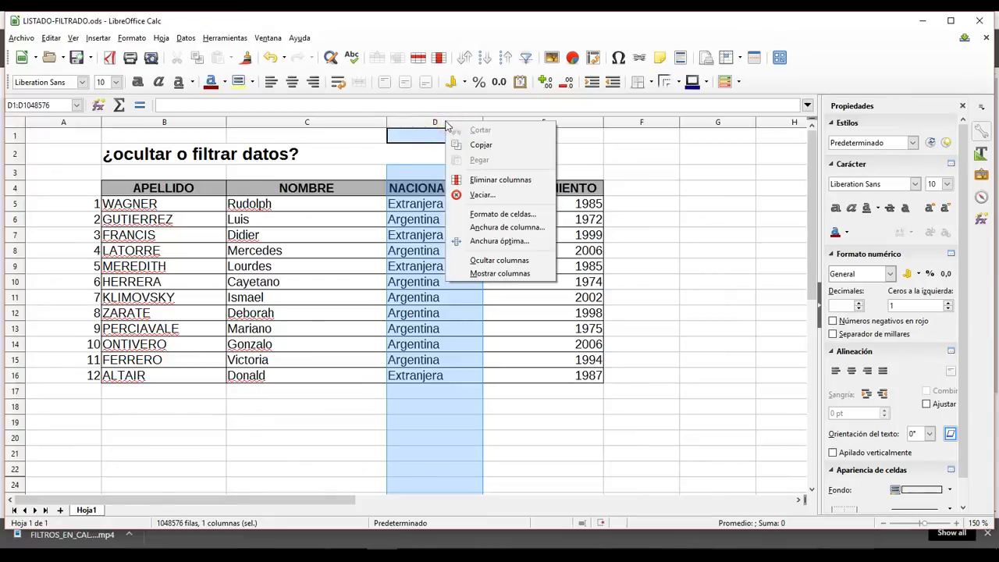
left_click(489, 264)
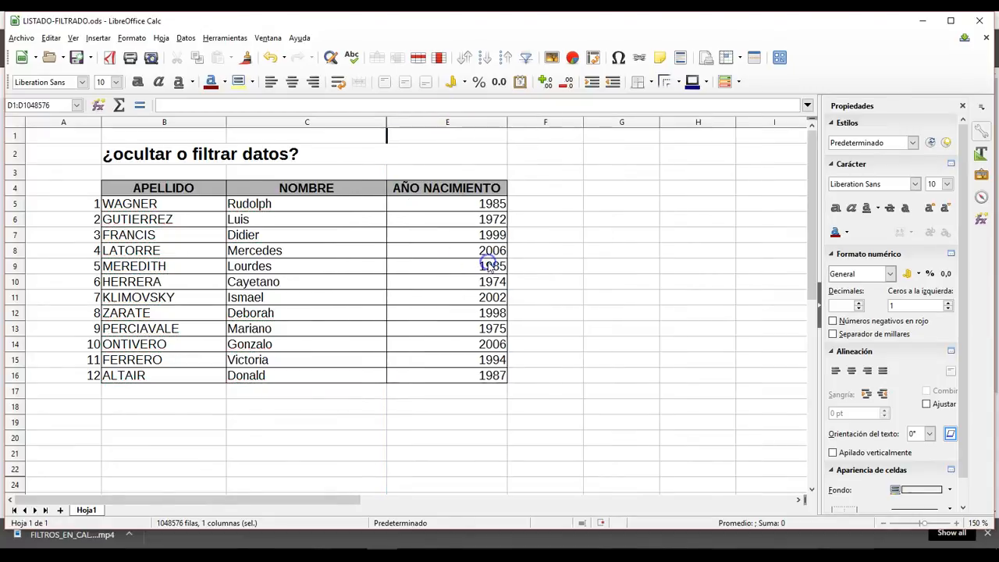
left_click(555, 251)
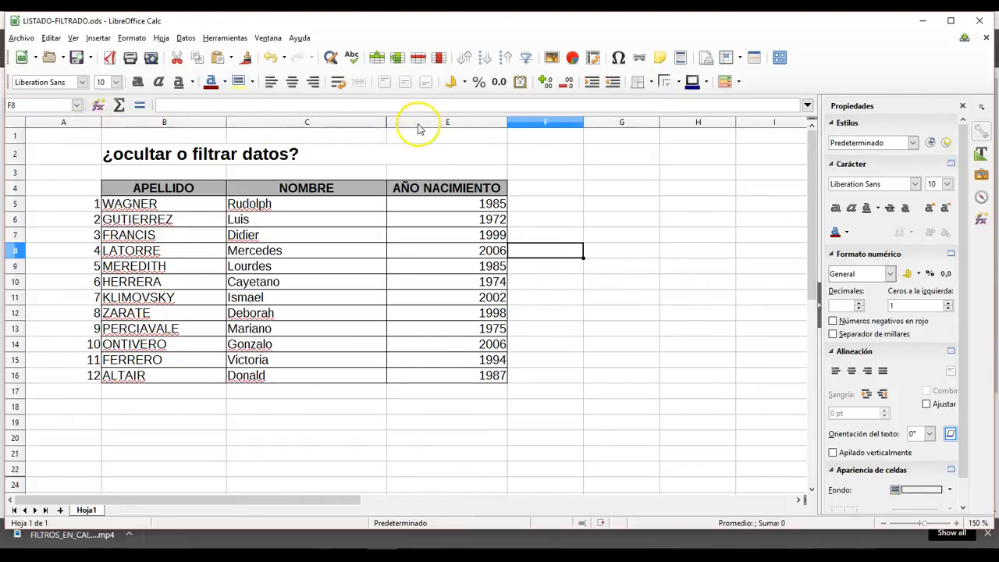
- Unhide the hidden NACIONALIDAD column between columns C and E
left_click(370, 125)
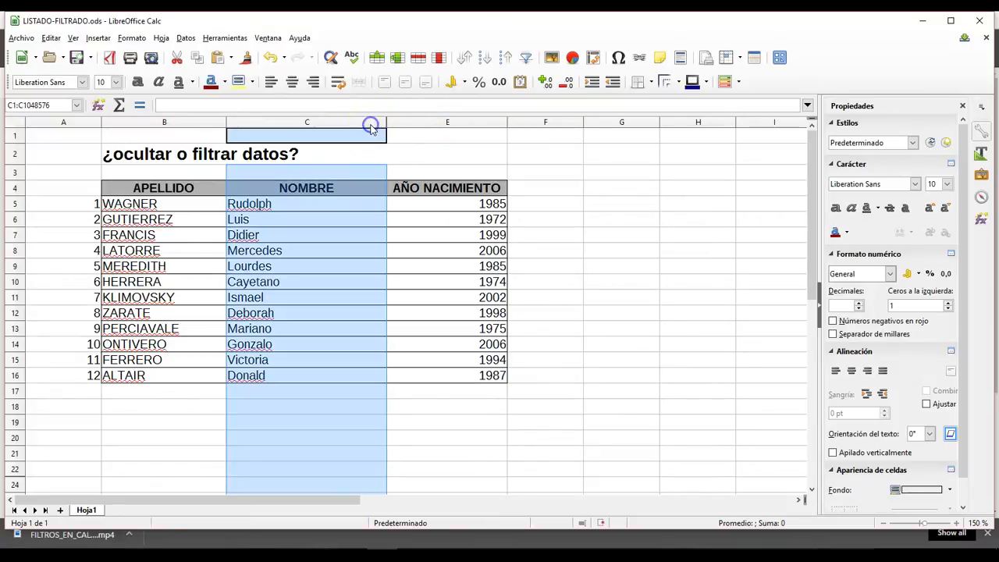
left_click(423, 126, "shift")
right_click(424, 128)
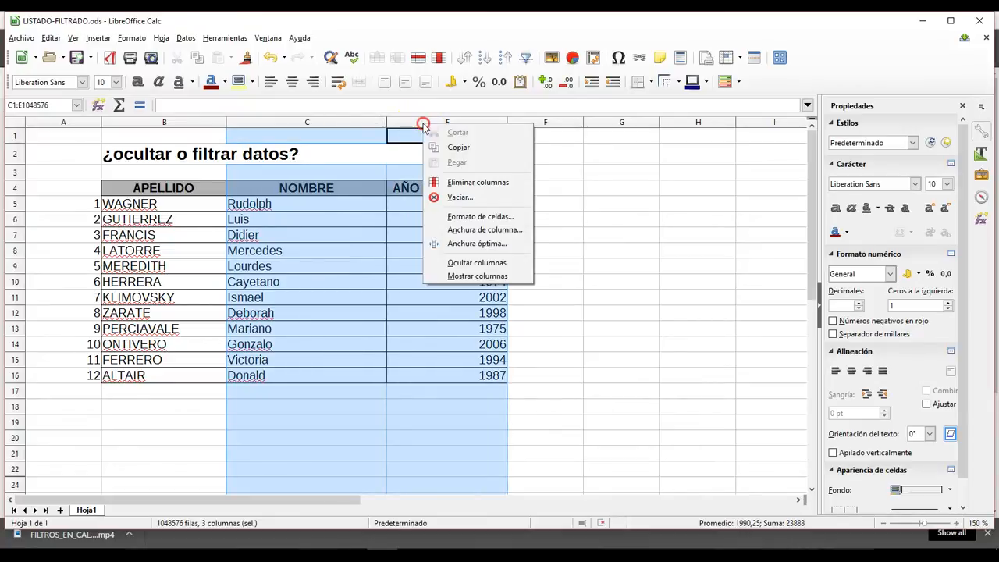
left_click(462, 277)
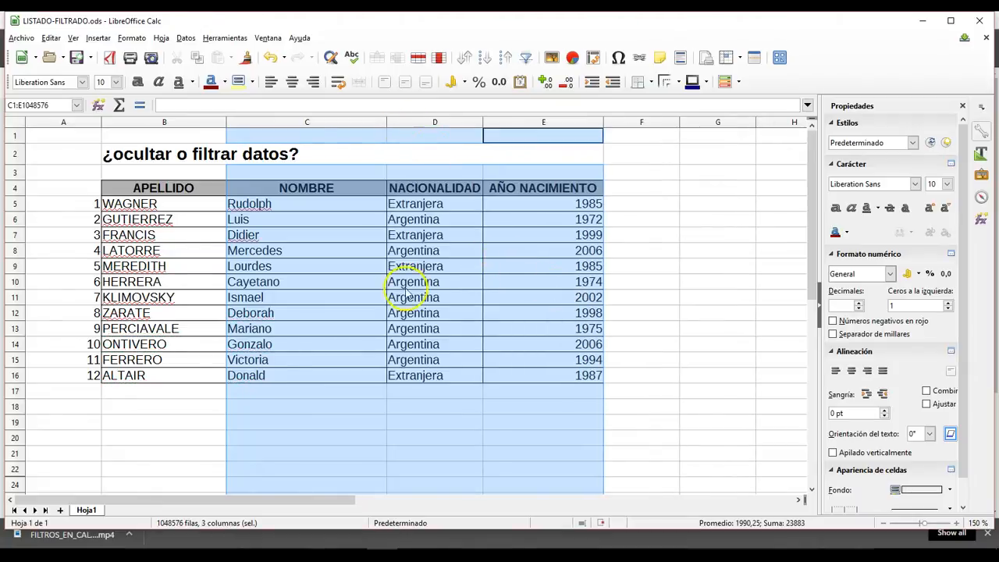
left_click(658, 205)
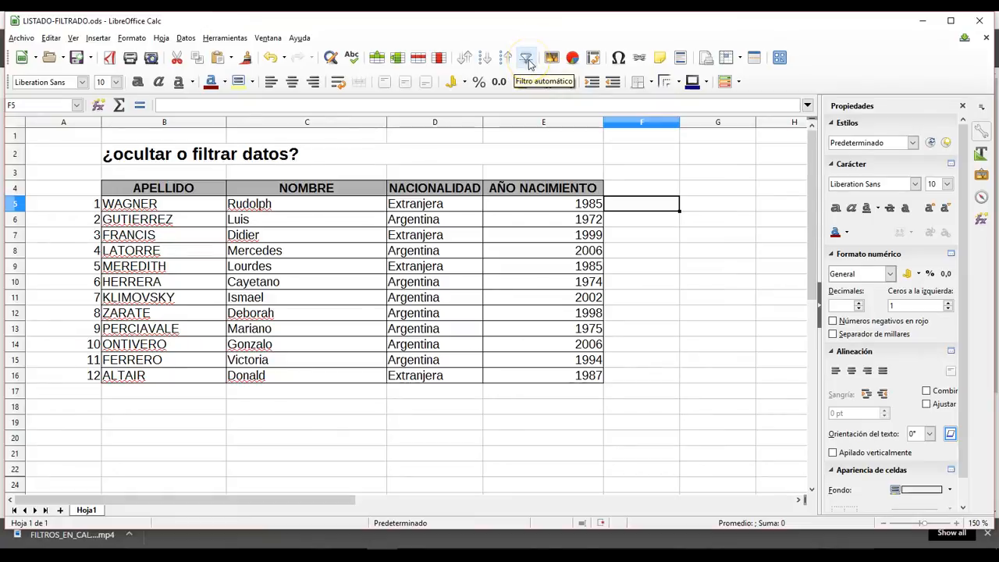
- Turn on the automatic filter for the list and look at the filter options of the APELLIDO column
left_click(186, 39)
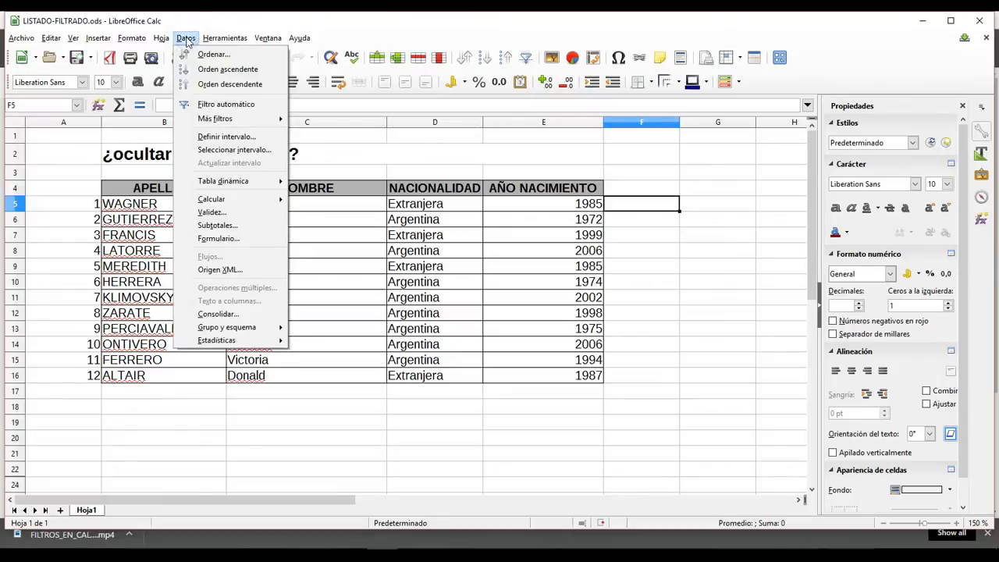
left_click(218, 107)
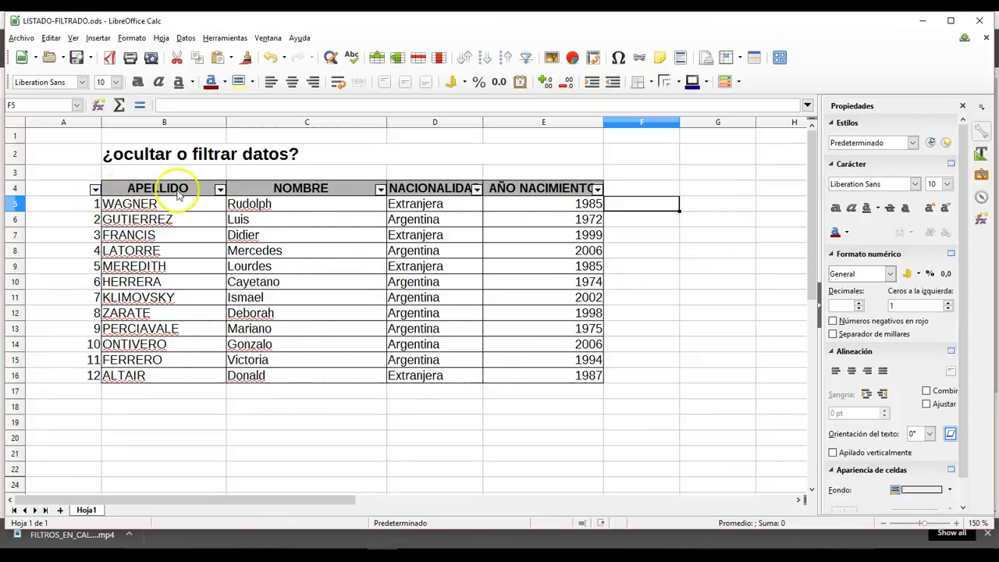
left_click(220, 191)
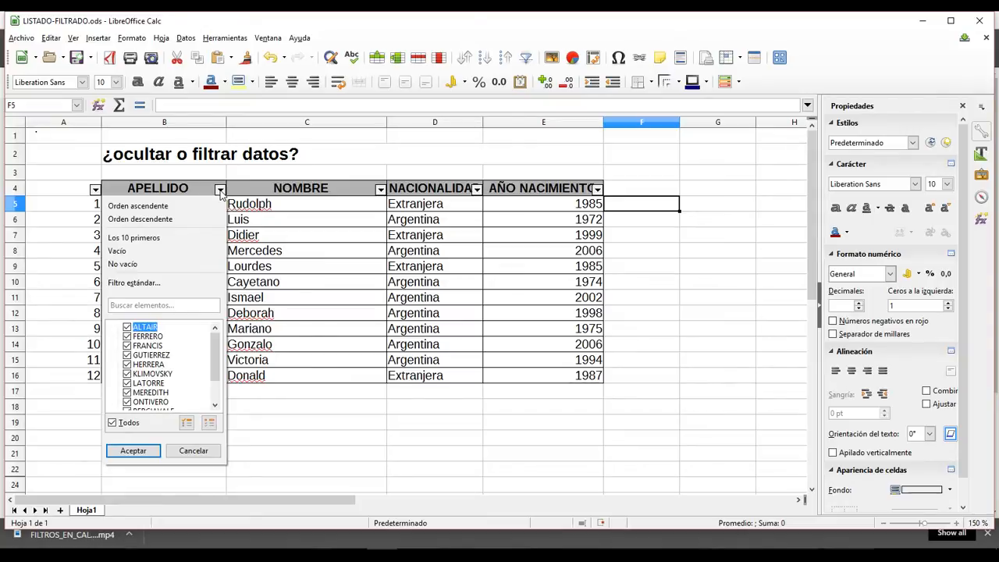
left_click(281, 424)
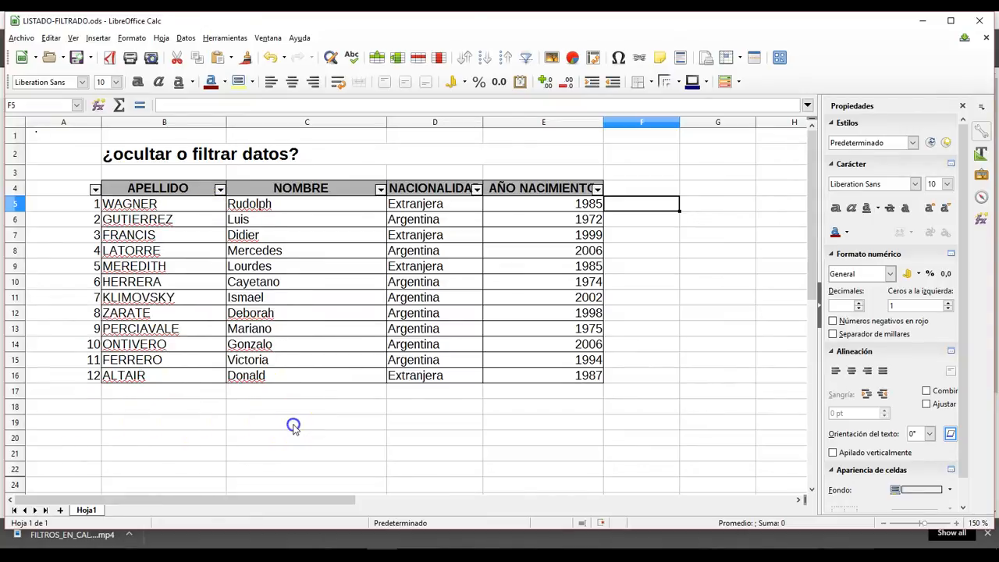
- Filter the NACIONALIDAD column to show only the Extranjera records
left_click(477, 190)
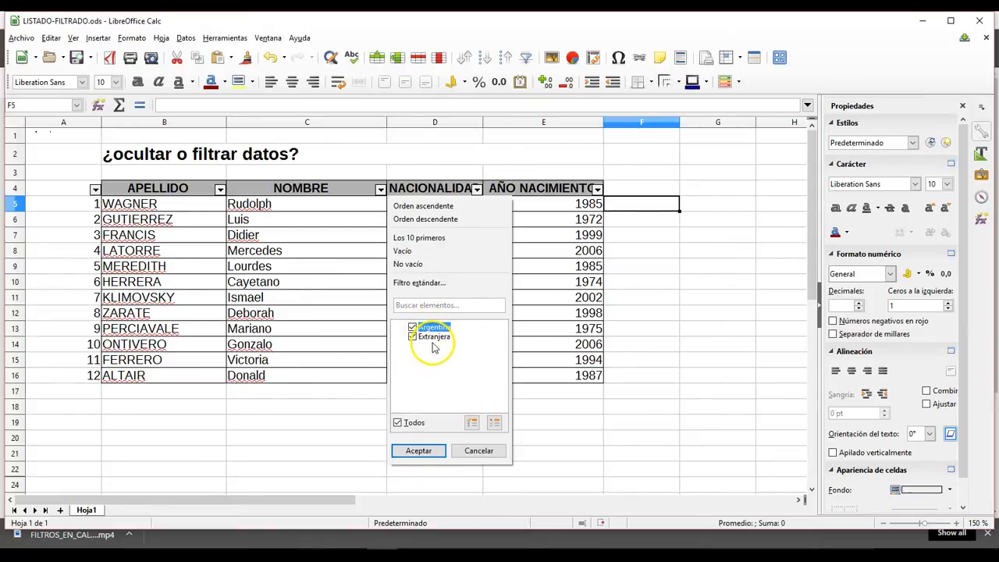
left_click(397, 423)
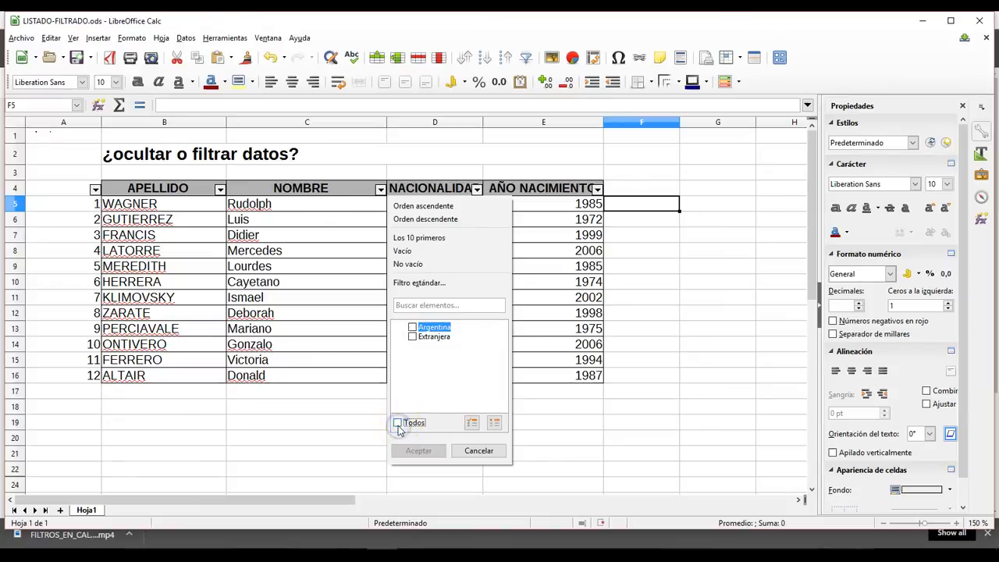
left_click(412, 339)
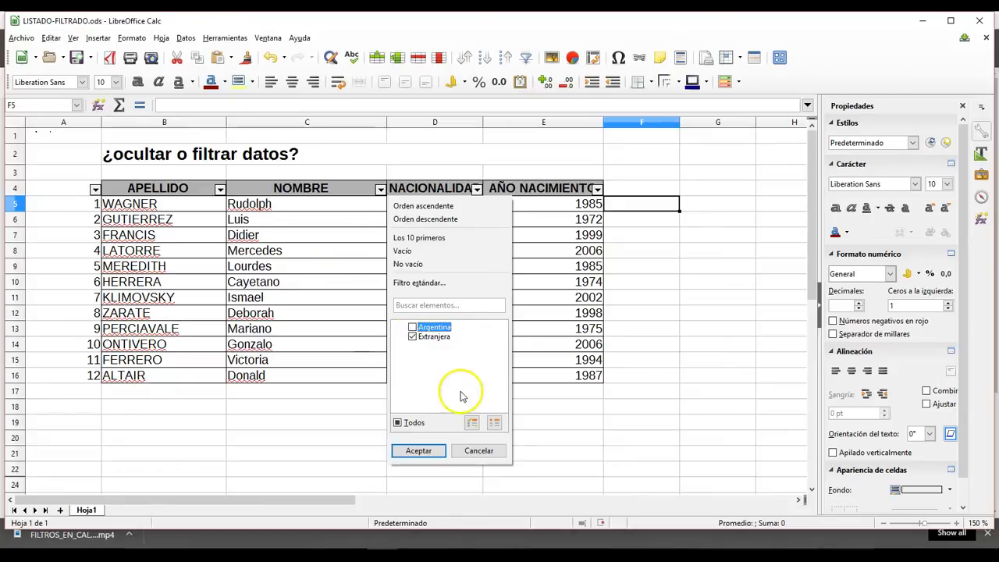
left_click(419, 451)
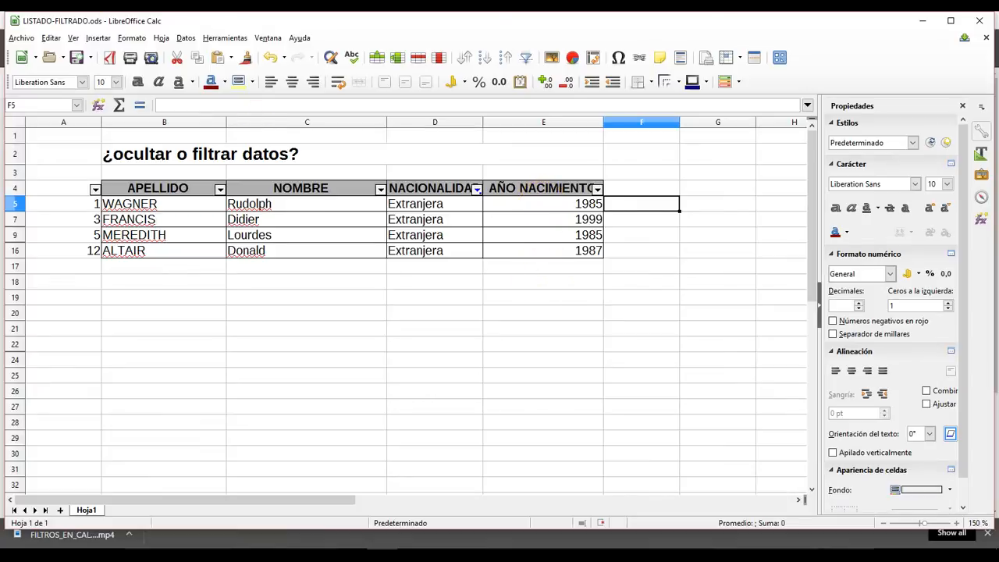
- Remove the automatic filter from the list of people
left_click(185, 38)
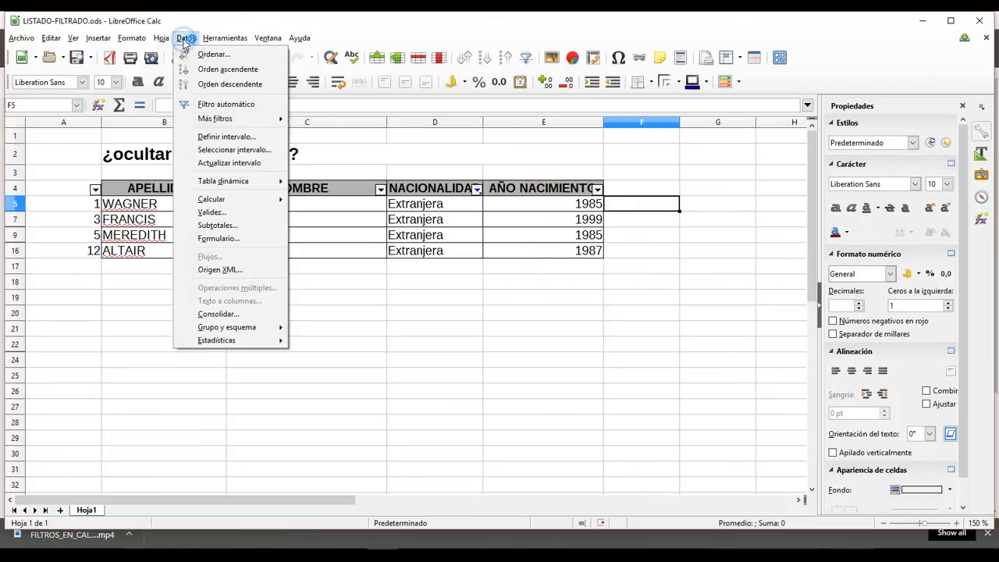
left_click(249, 119)
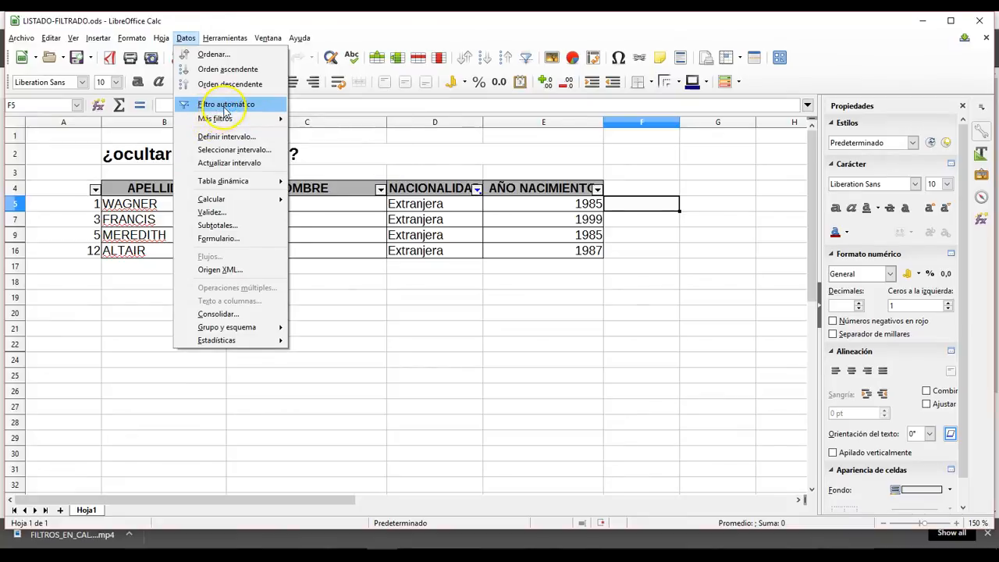
left_click(225, 106)
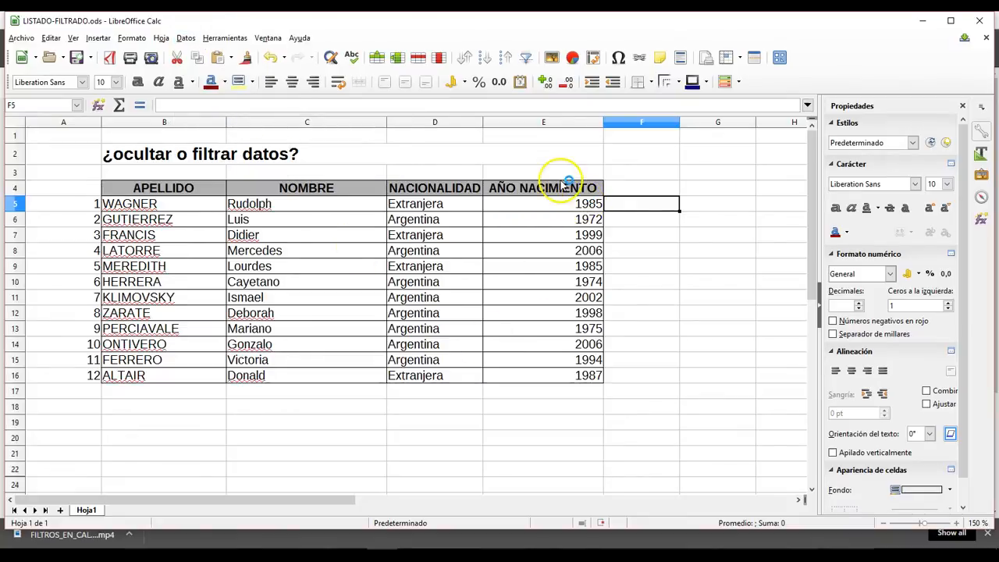
- Apply the automatic filter again and filter the AÑO NACIMIENTO column to show only the year 2006
left_click(560, 189)
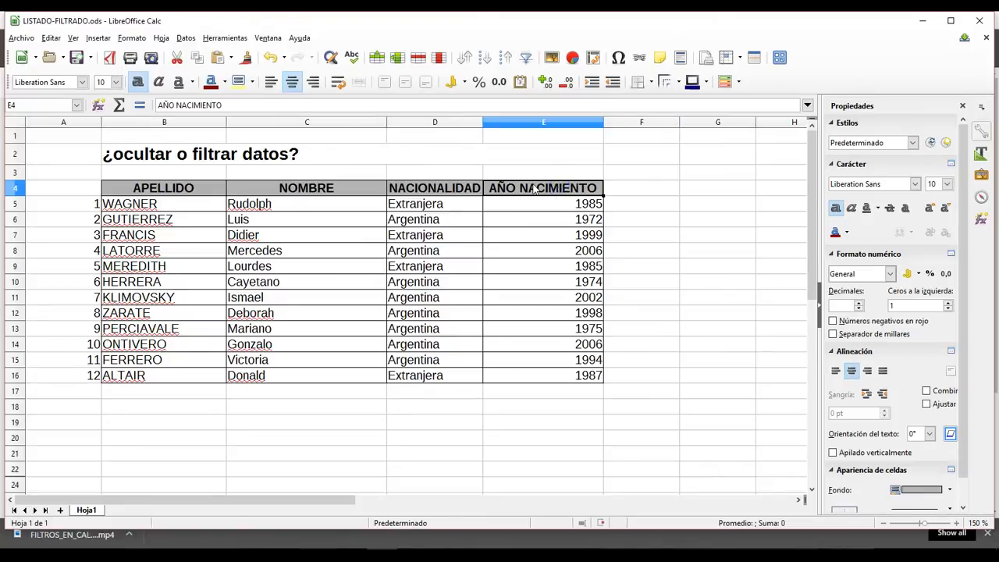
left_click(526, 58)
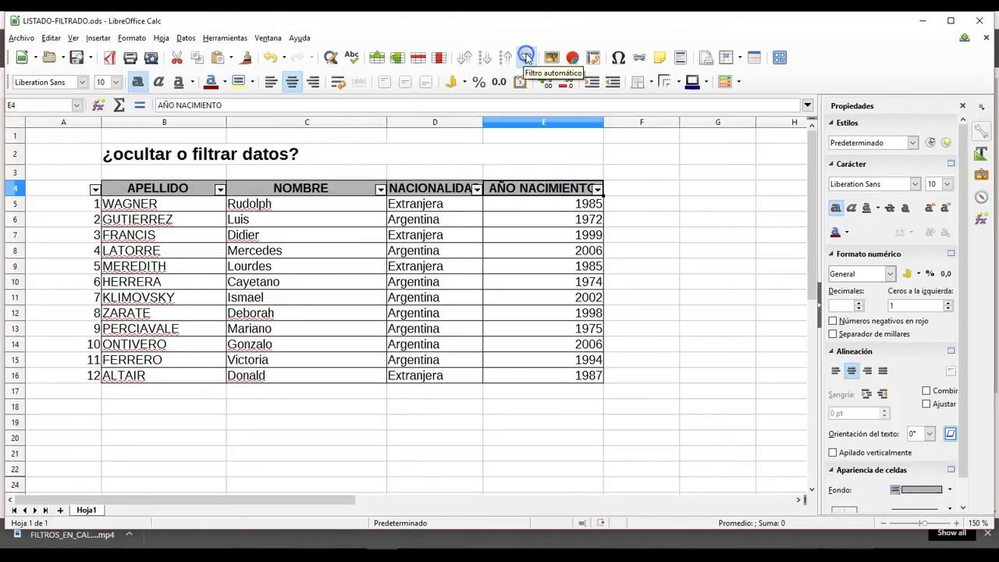
left_click(597, 189)
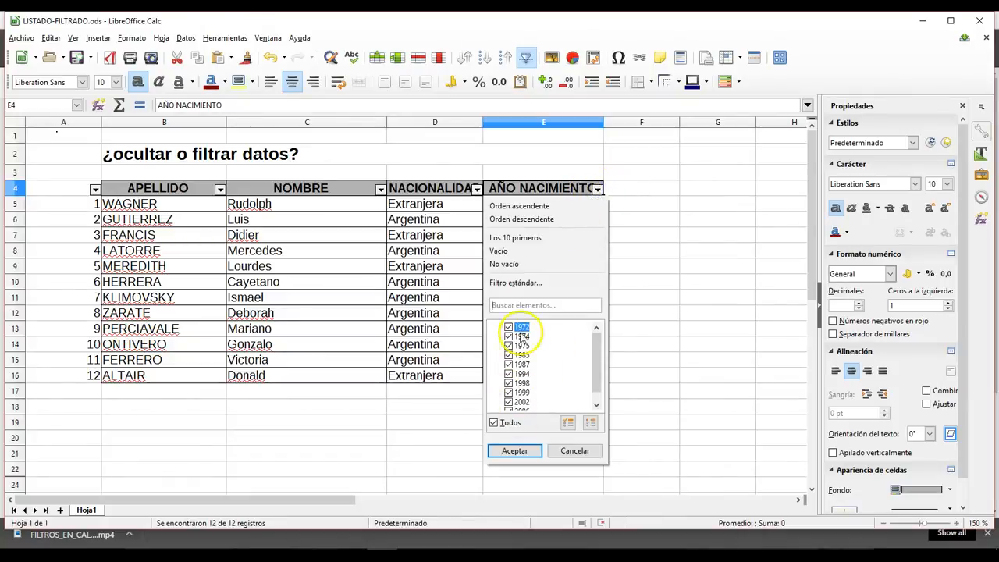
left_click(494, 425)
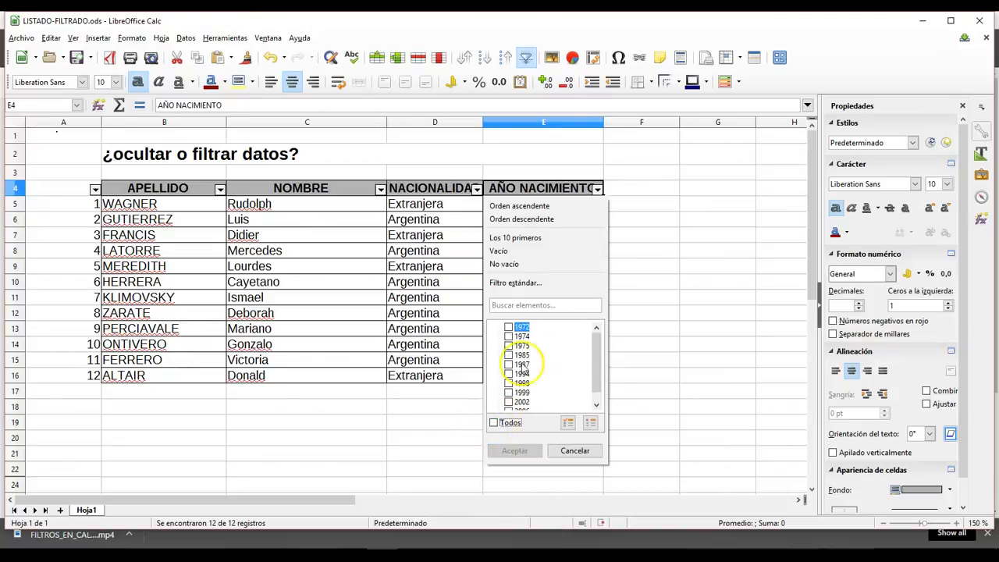
scroll(584, 365, "down", 1)
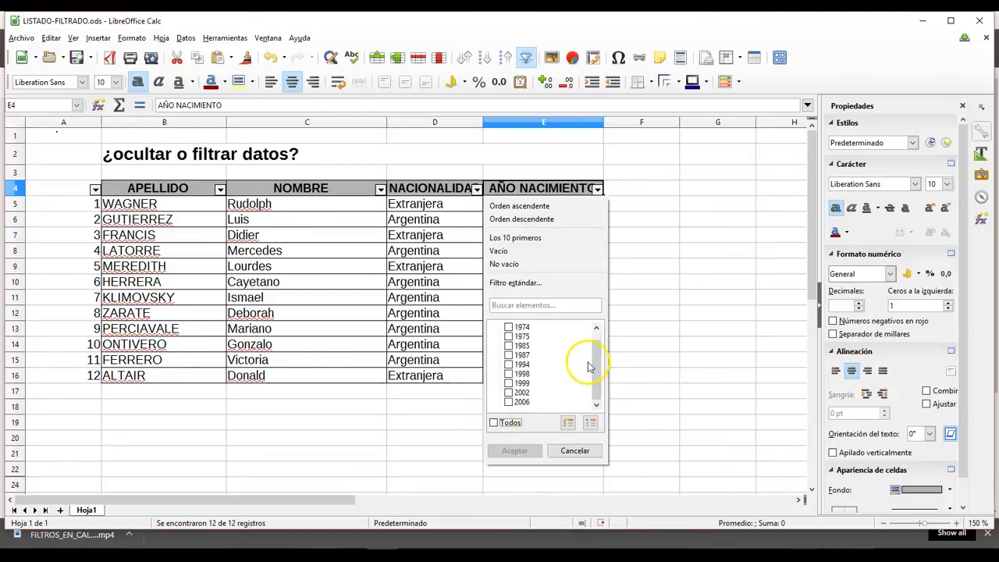
left_click(509, 401)
left_click(512, 453)
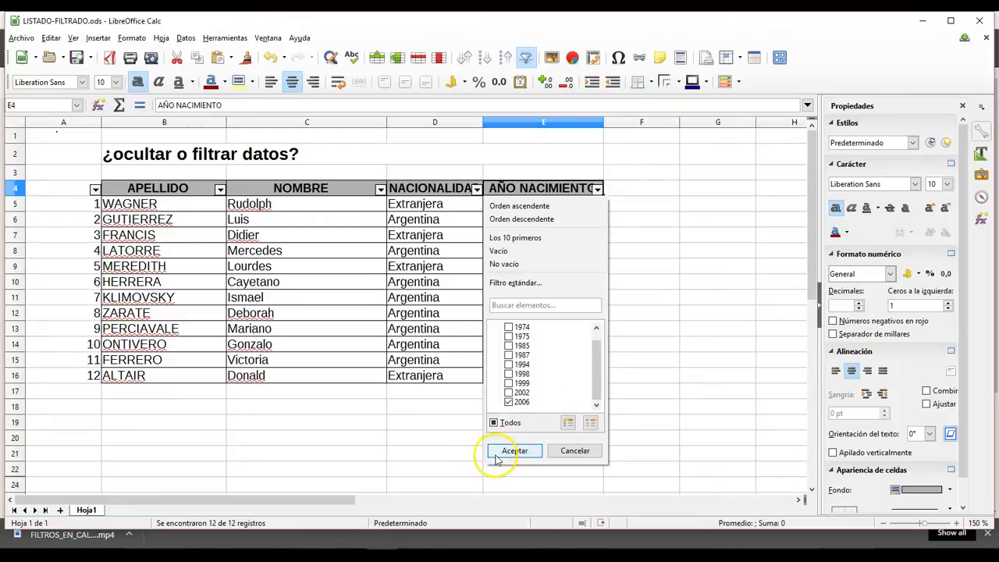
left_click(515, 451)
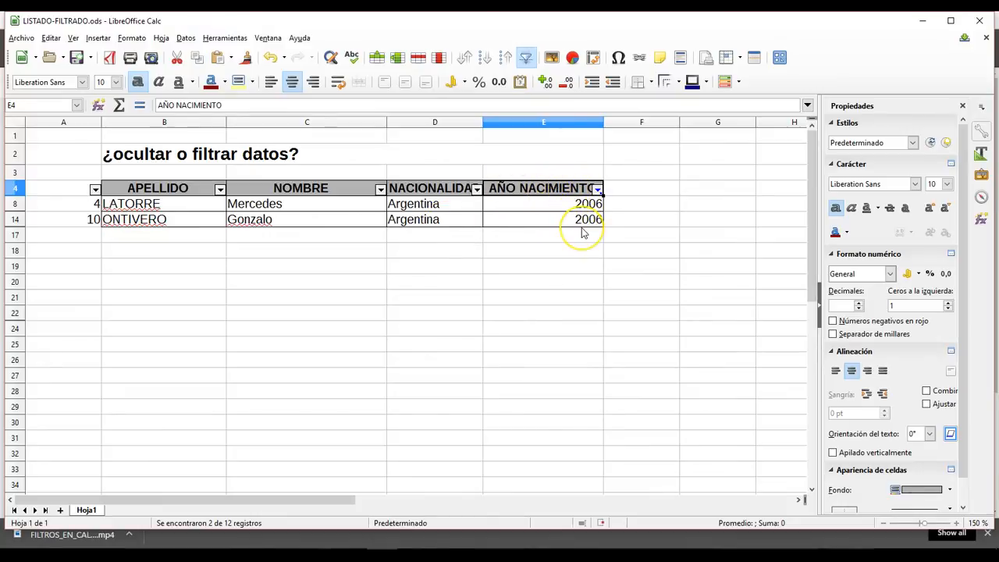
left_click(184, 38)
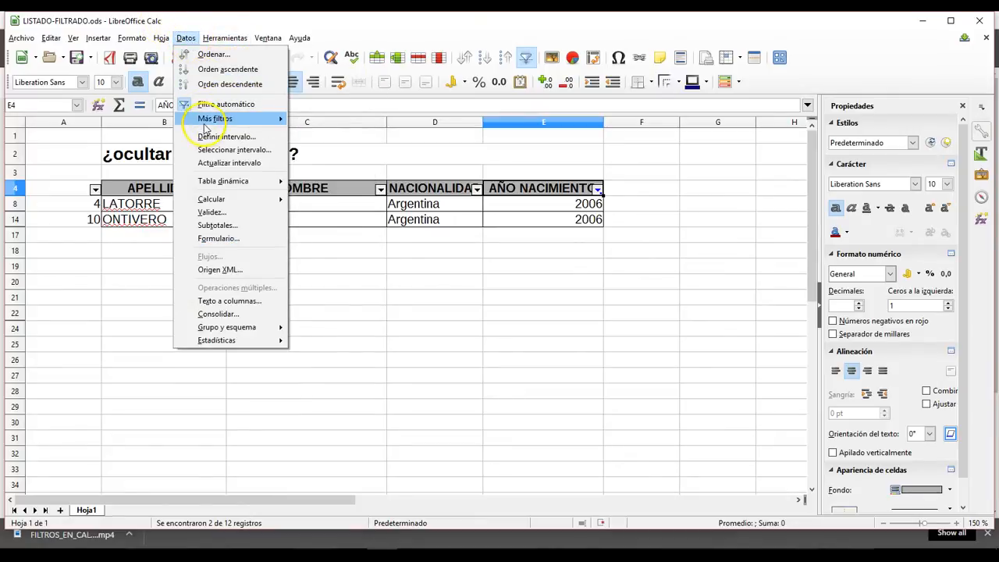
mouse_move(207, 128)
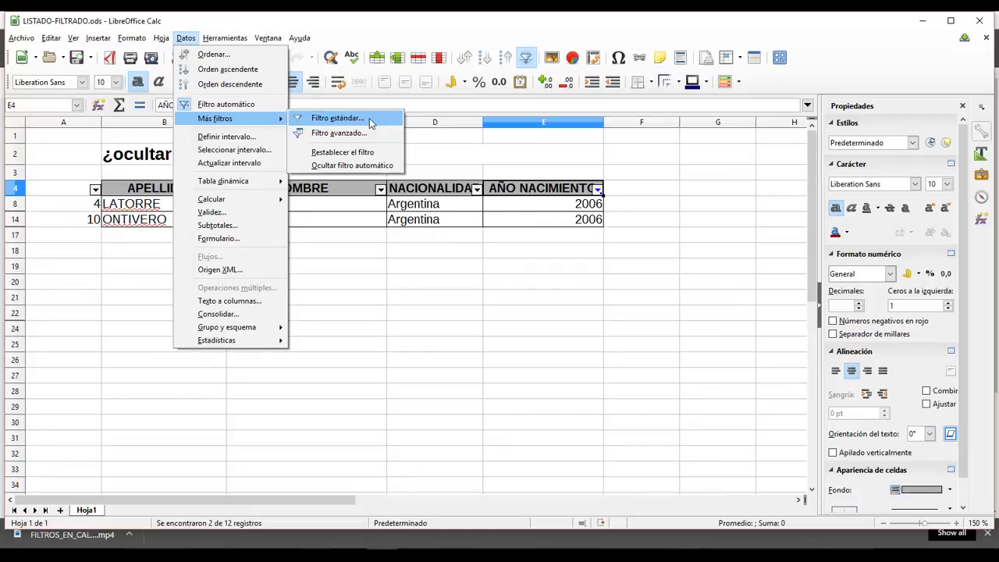
left_click(424, 165)
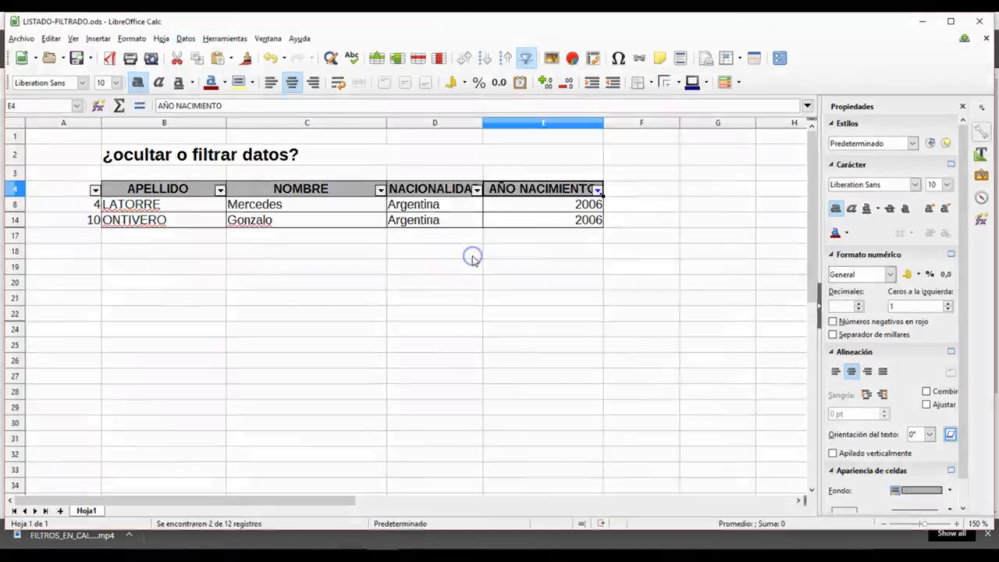
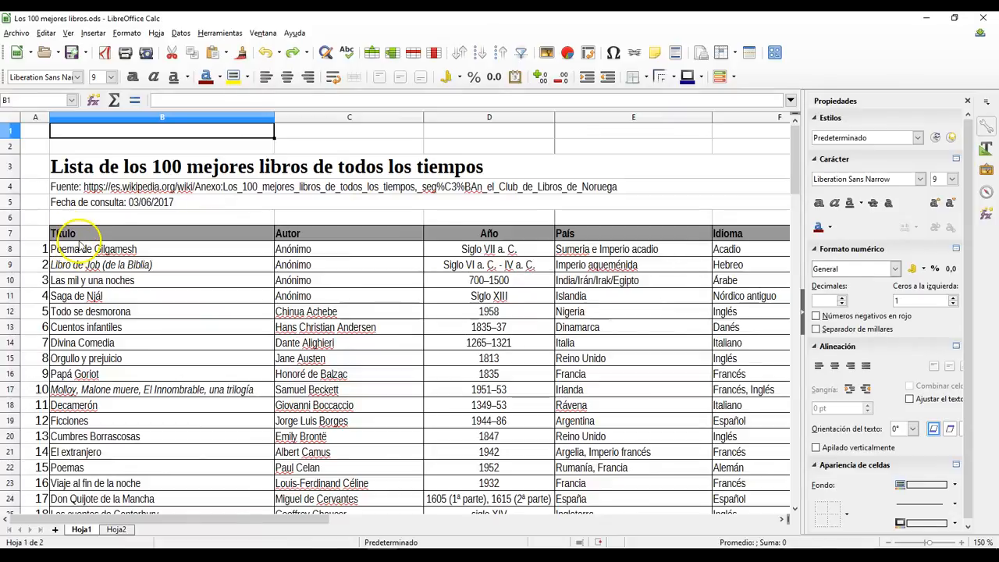
- Look through the list of the 100 best books from its headings down to the last record
scroll(49, 285, "down", 11)
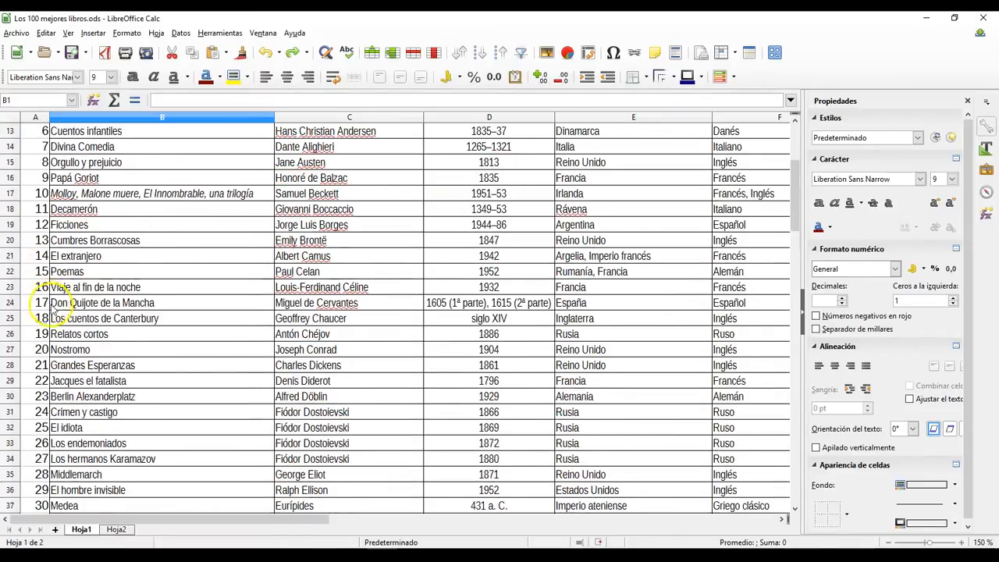
scroll(56, 310, "down", 19)
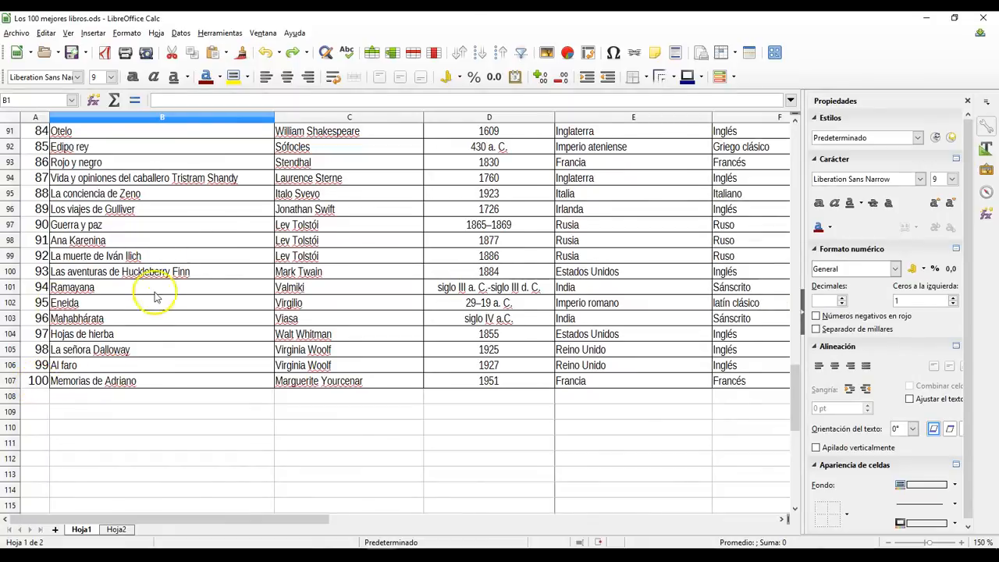
scroll(156, 280, "up", 20)
scroll(165, 264, "up", 9)
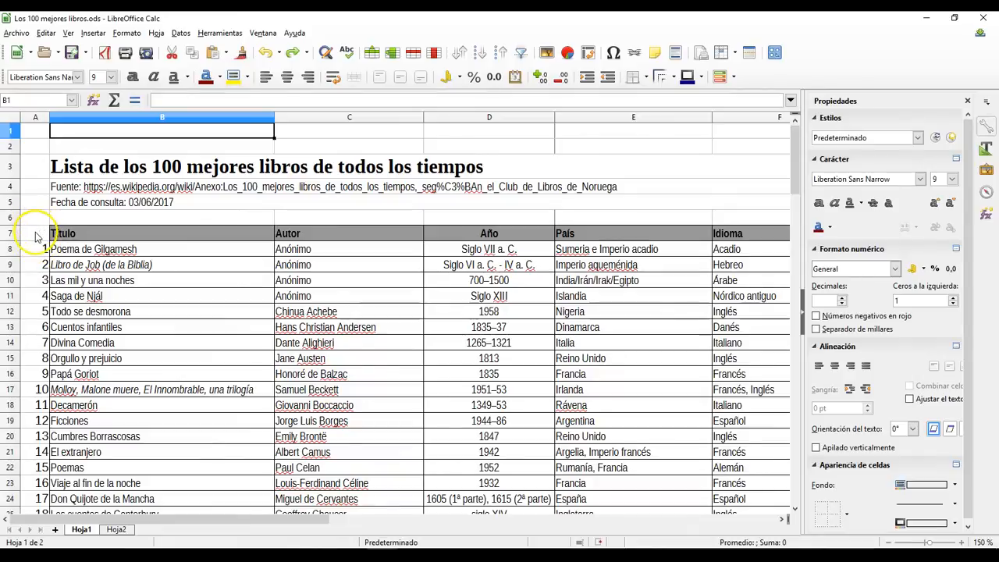
- Select the book table A7:F107 and apply the automatic filter, using the first row as column headers
left_click(35, 234)
scroll(446, 363, "down", 7)
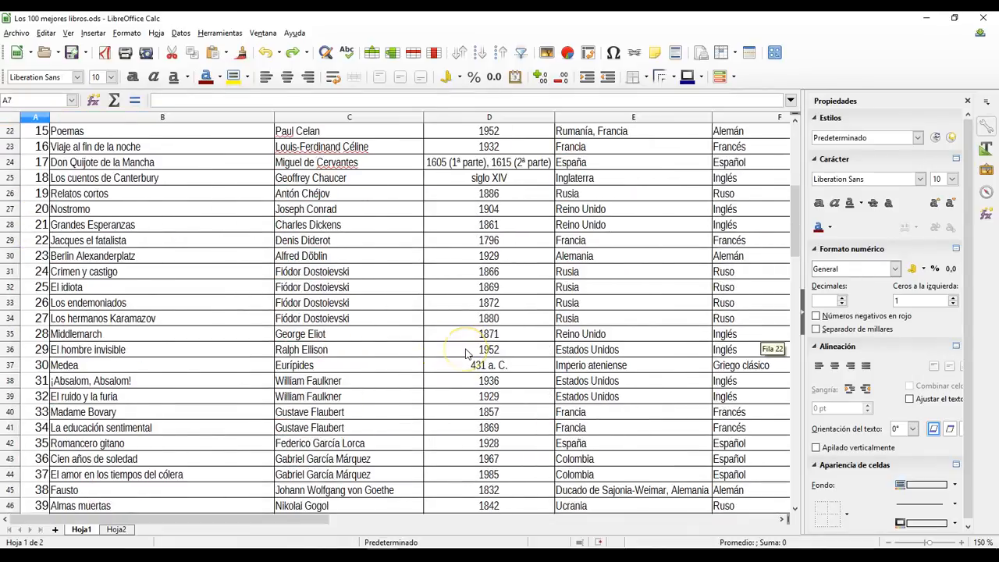
scroll(466, 354, "down", 17)
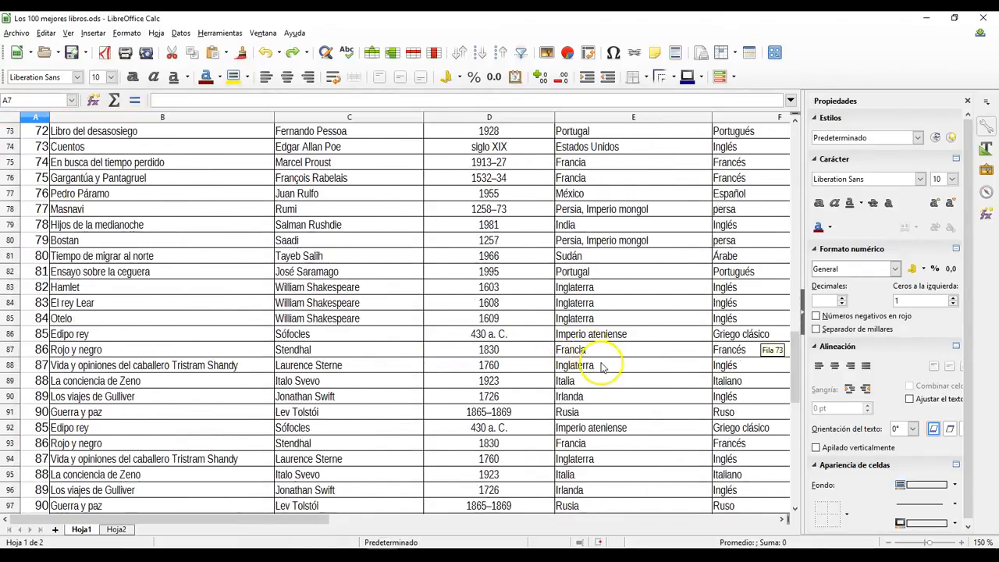
scroll(597, 361, "down", 9)
left_click(749, 242, "shift")
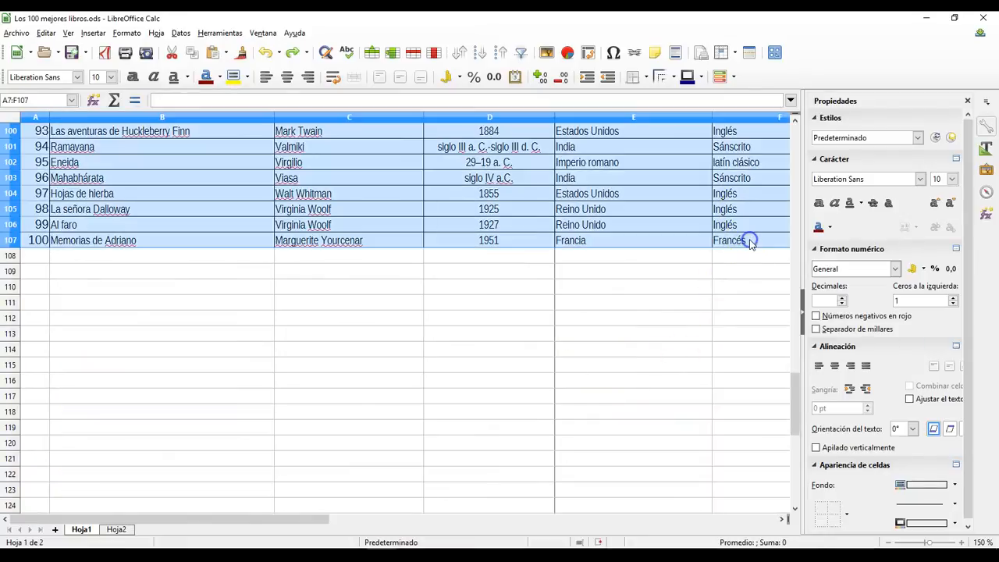
scroll(449, 376, "up", 18)
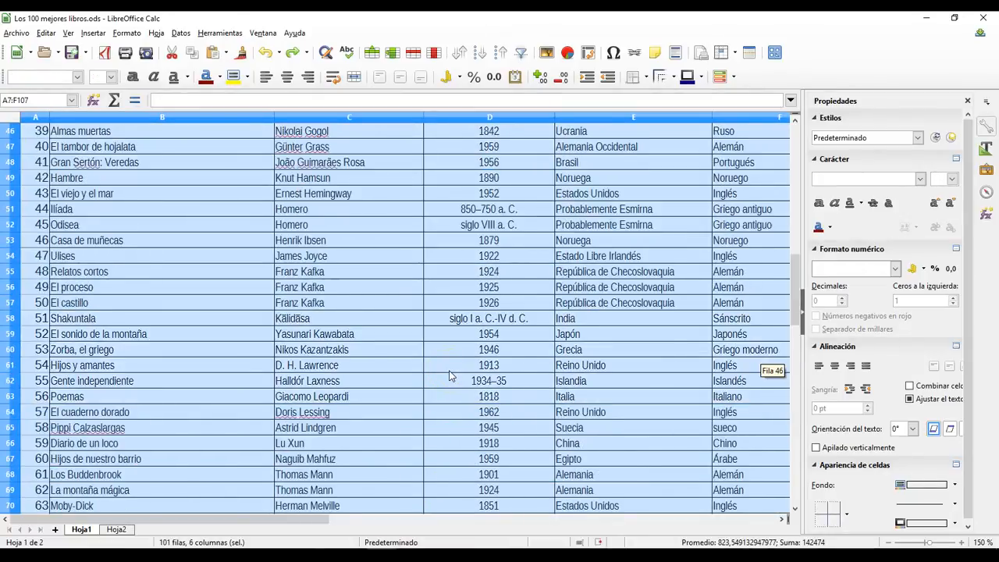
scroll(449, 375, "up", 15)
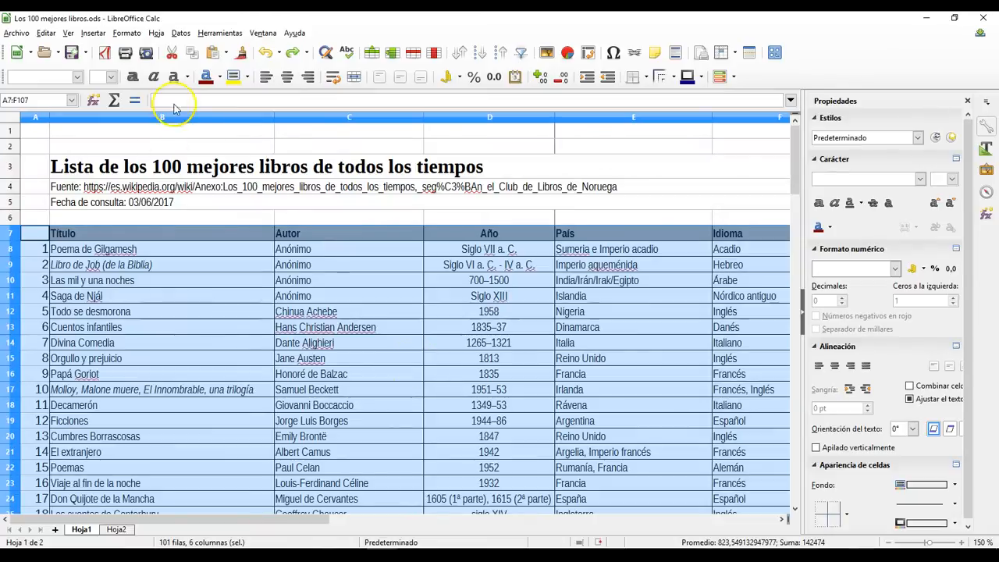
left_click(520, 52)
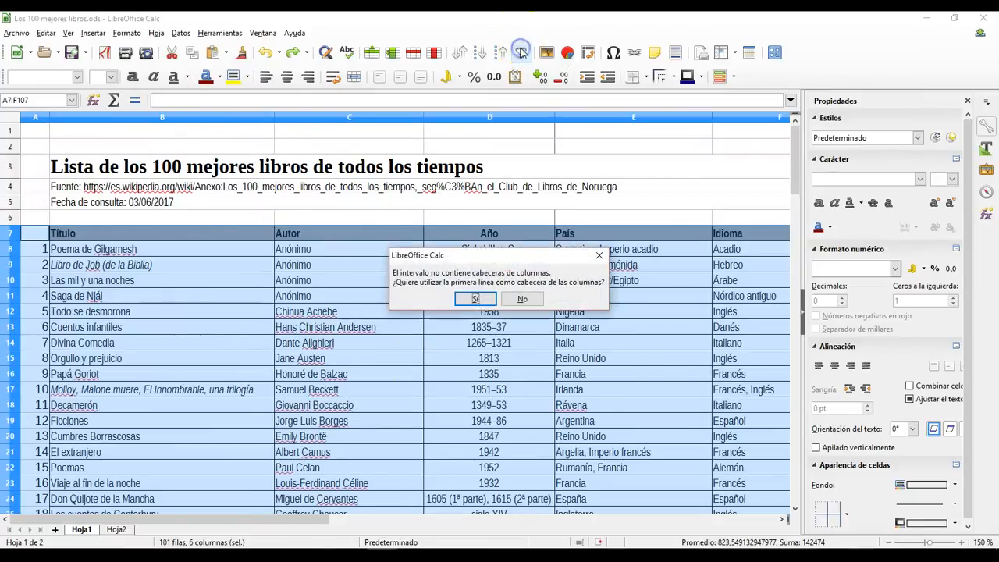
left_click(474, 299)
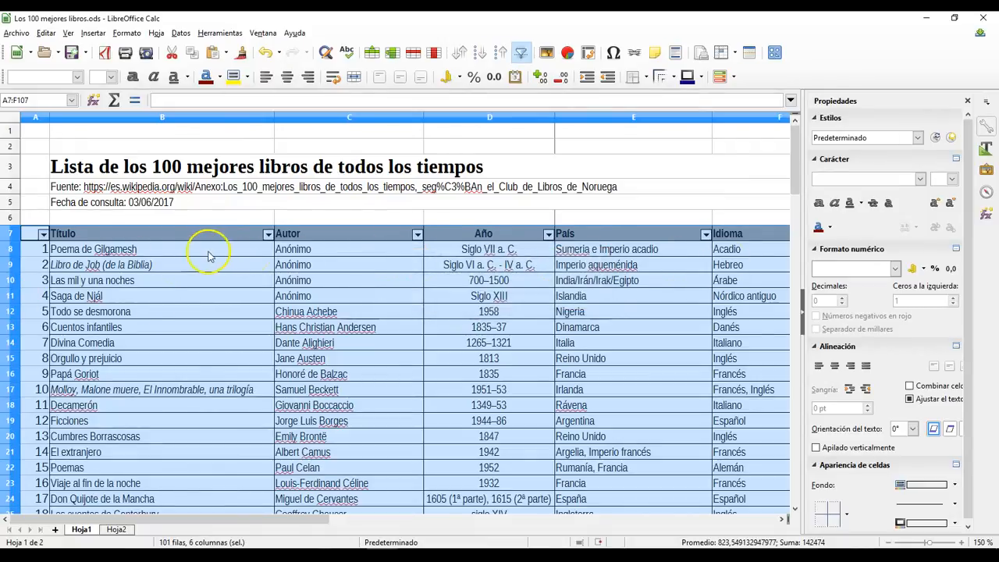
left_click(336, 286)
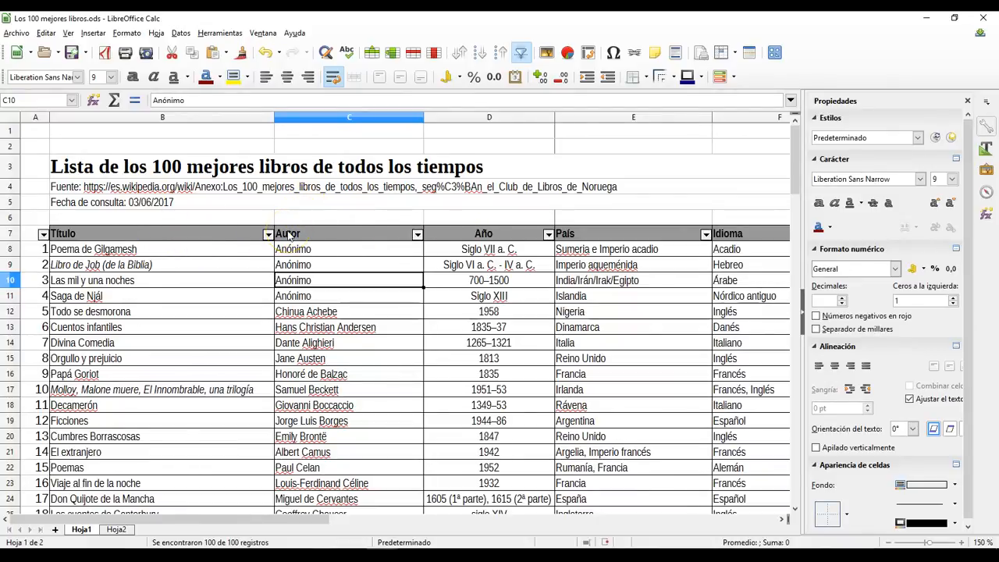
- Look through the filter values offered for the Título and Autor columns, and leave the list unfiltered
left_click(267, 235)
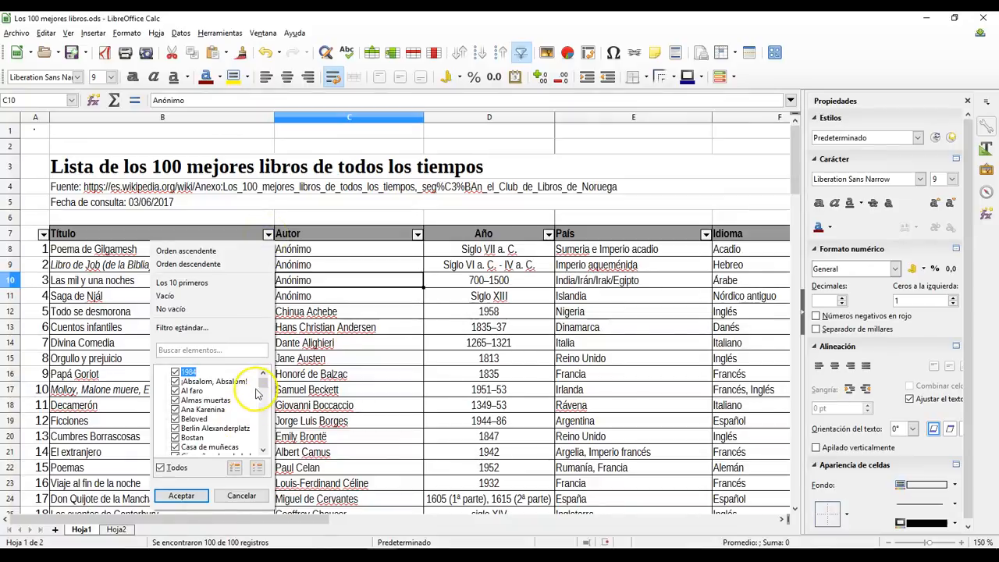
left_click_drag(263, 380, 265, 441)
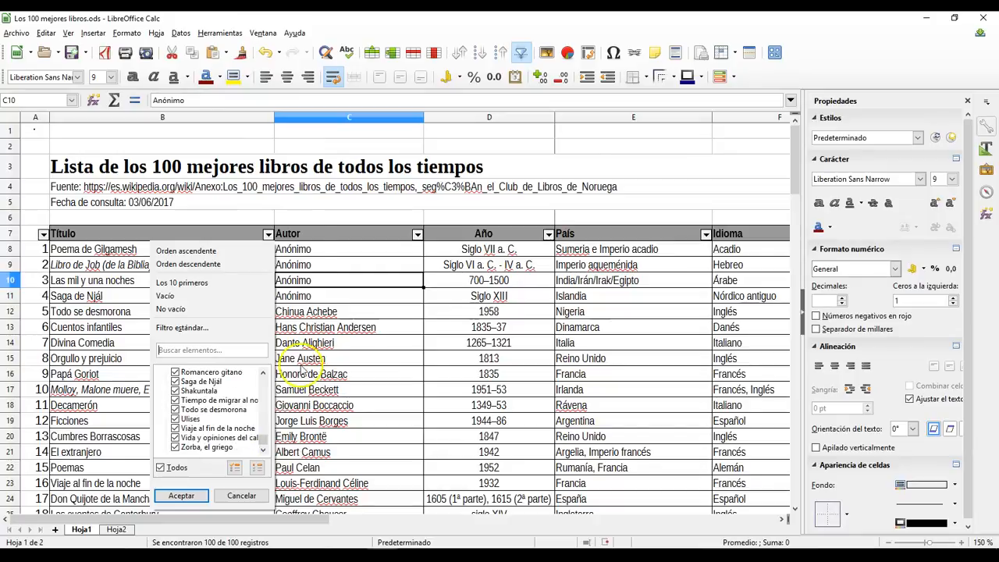
left_click(355, 226)
left_click(419, 234)
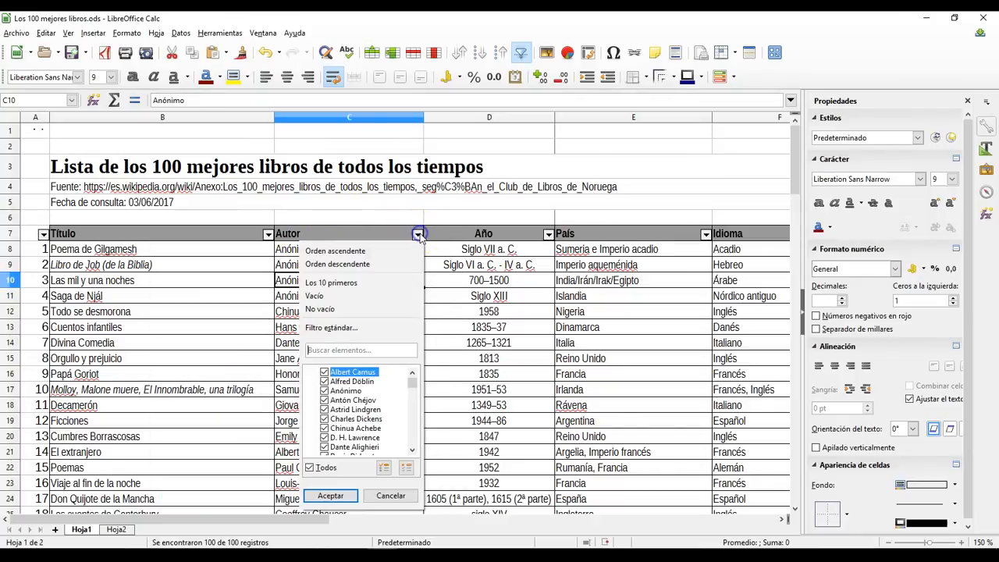
left_click_drag(412, 388, 412, 439)
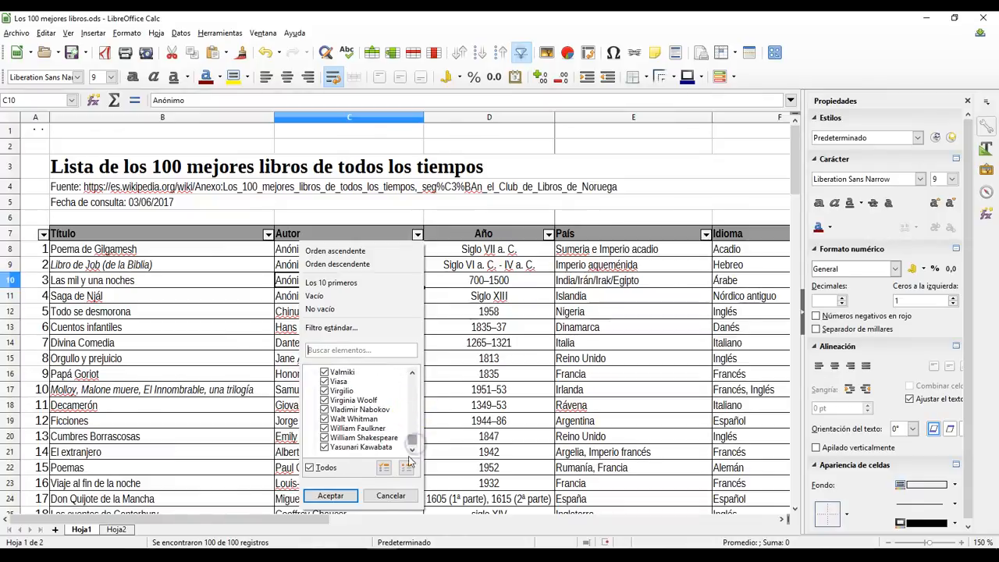
left_click(392, 496)
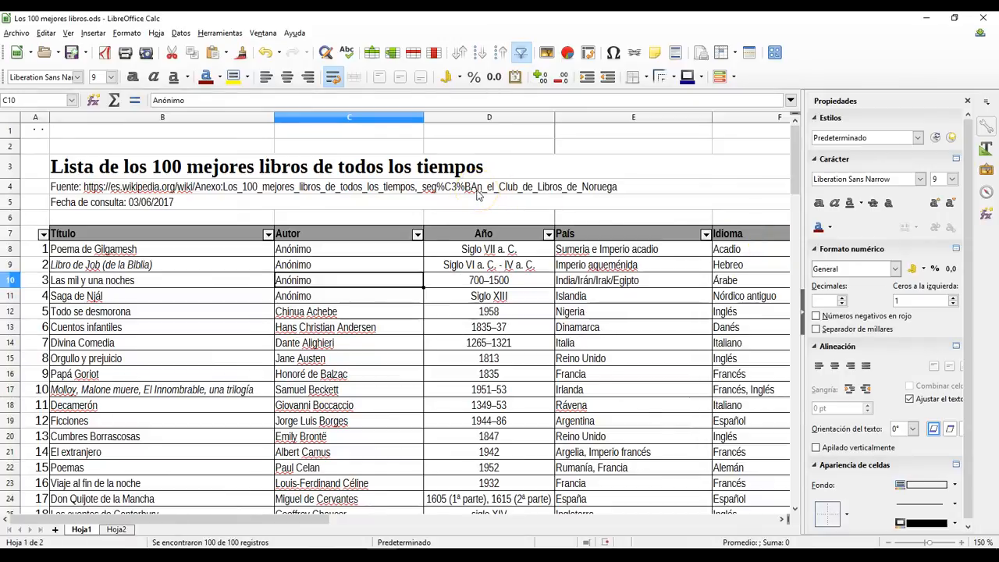
- Filter the Autor column to show only the books by Anónimo
left_click(418, 234)
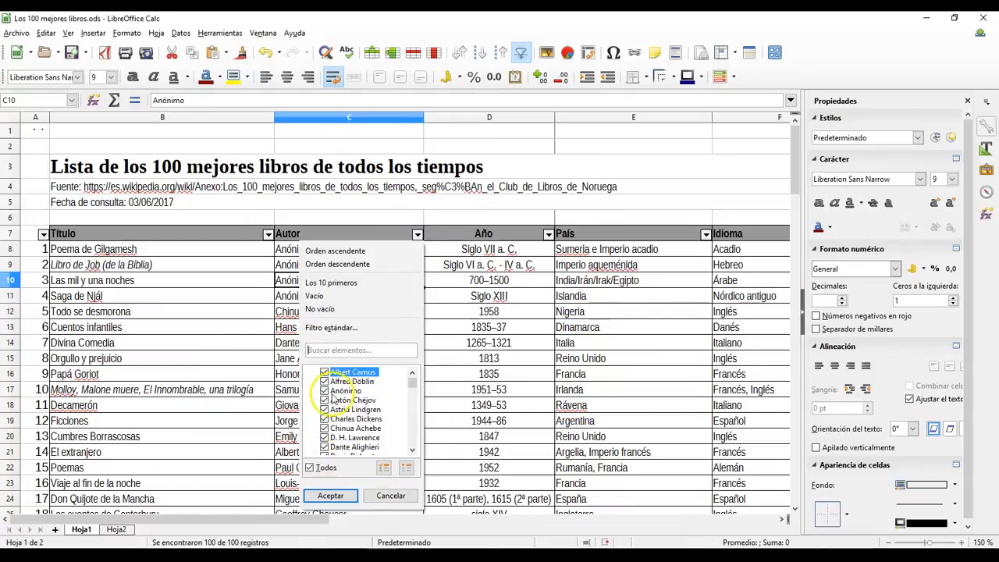
left_click(310, 468)
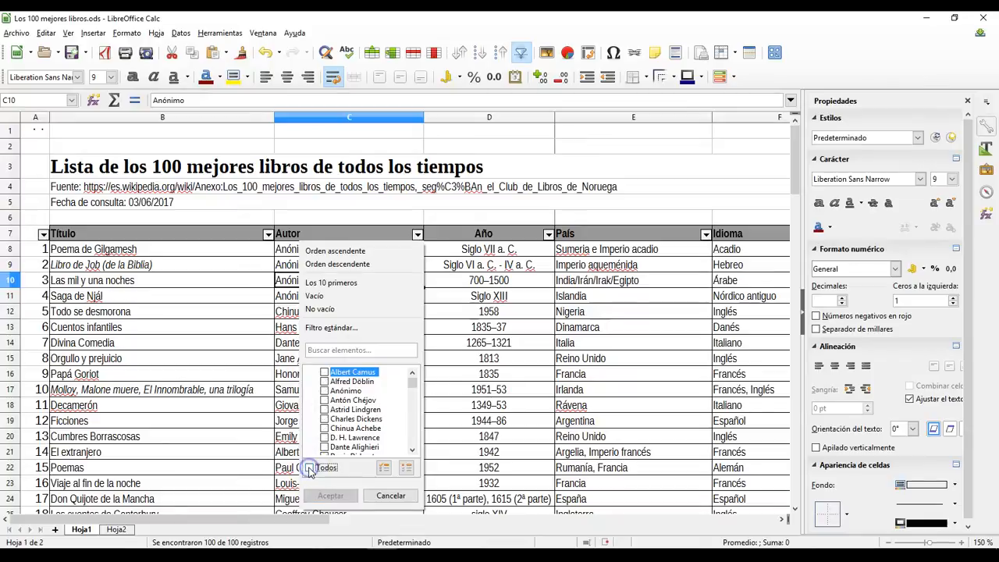
left_click(324, 391)
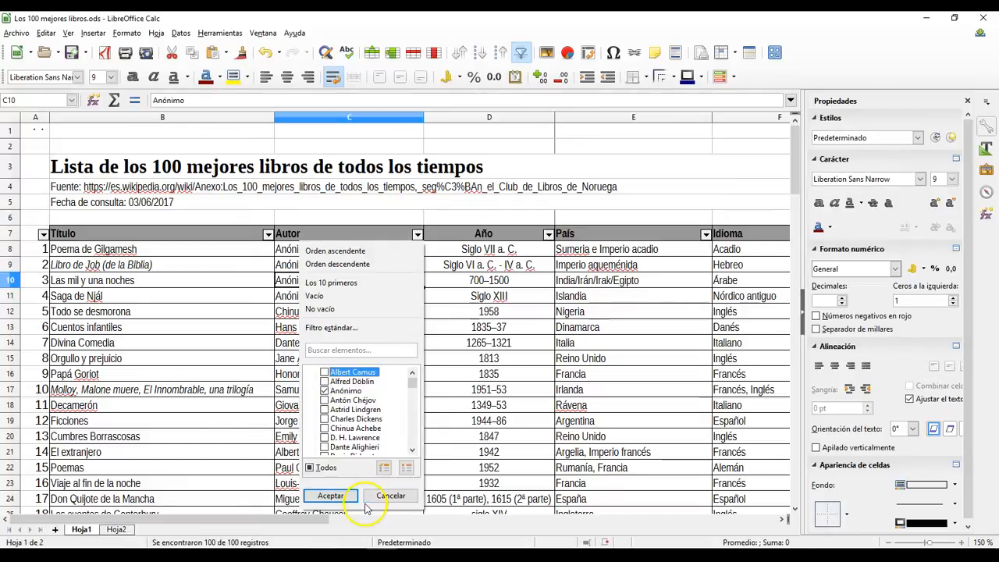
left_click(330, 496)
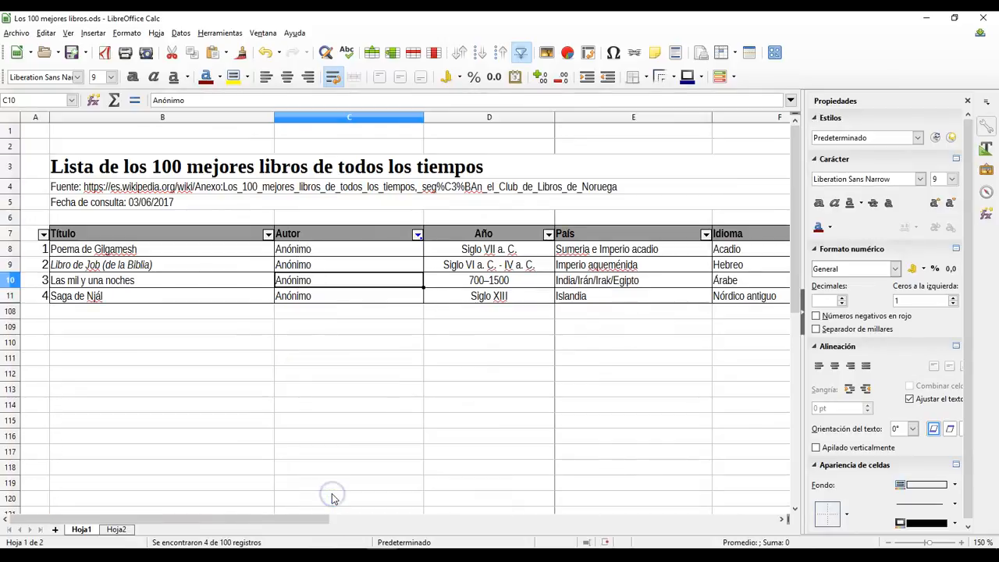
left_click(376, 331)
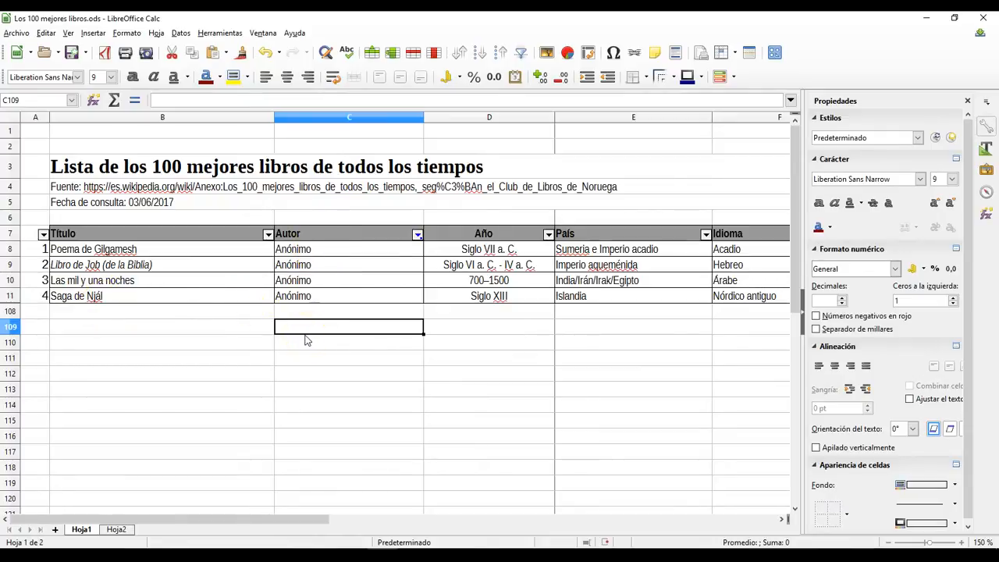
left_click(386, 283)
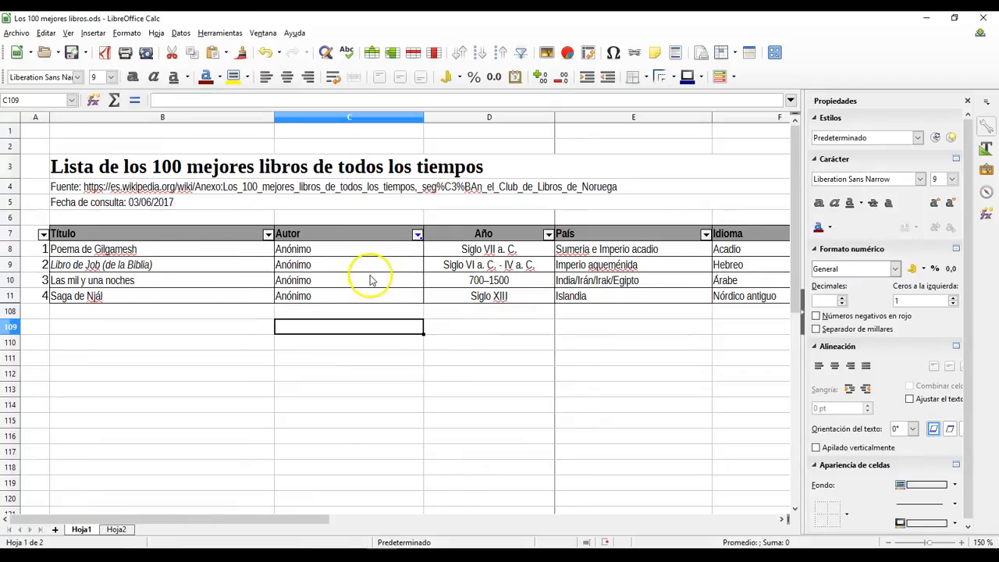
- Narrow the filtered list further by showing only Islandia in the País column
left_click(704, 234)
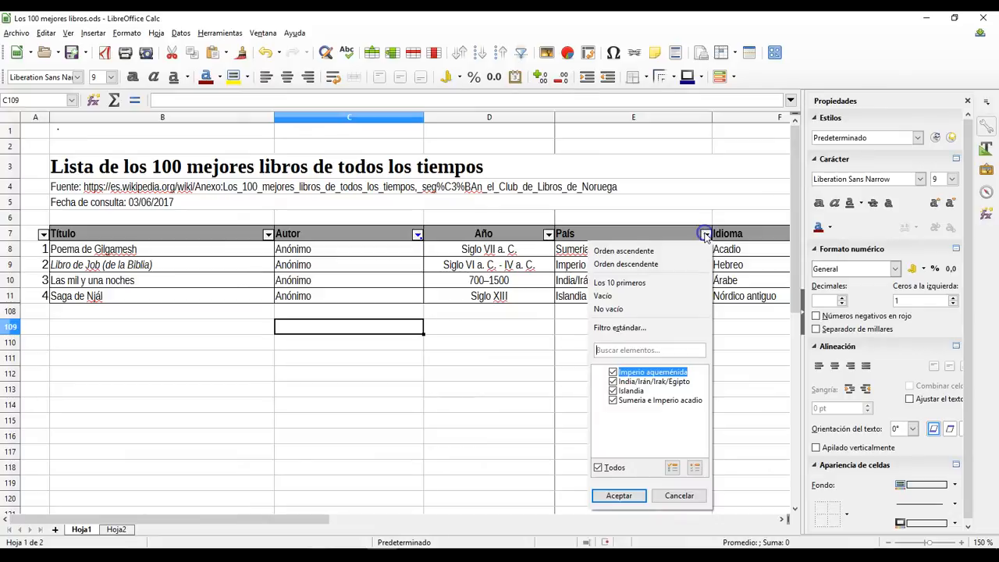
left_click(599, 468)
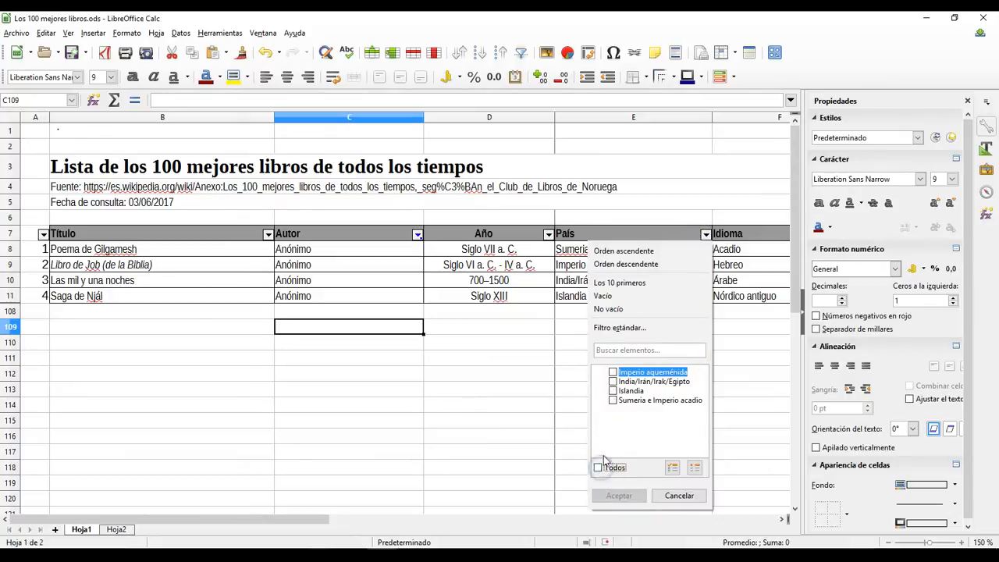
left_click(614, 401)
left_click(614, 392)
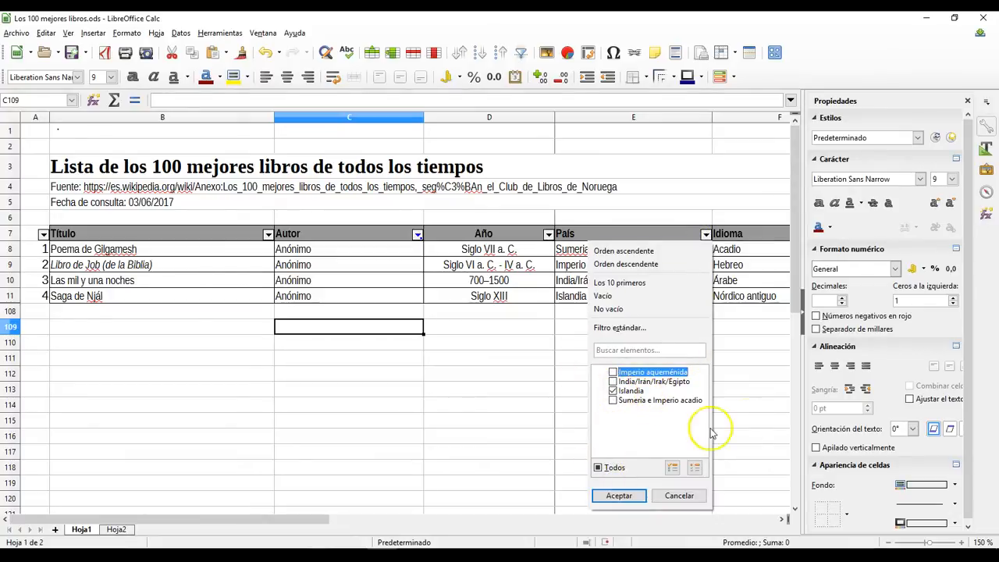
left_click(619, 497)
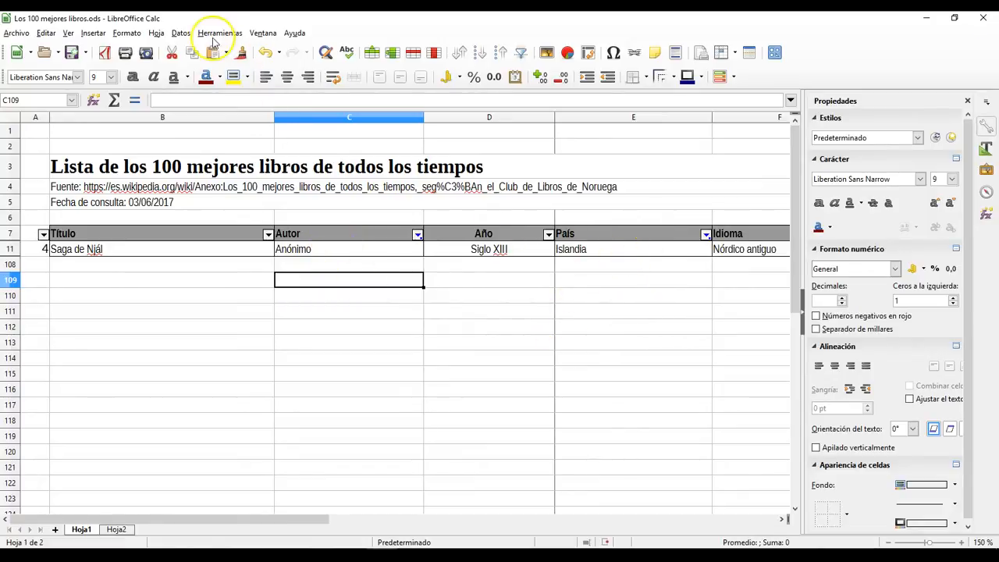
- Remove the automatic filter from the book table so that all records are shown
left_click(184, 35)
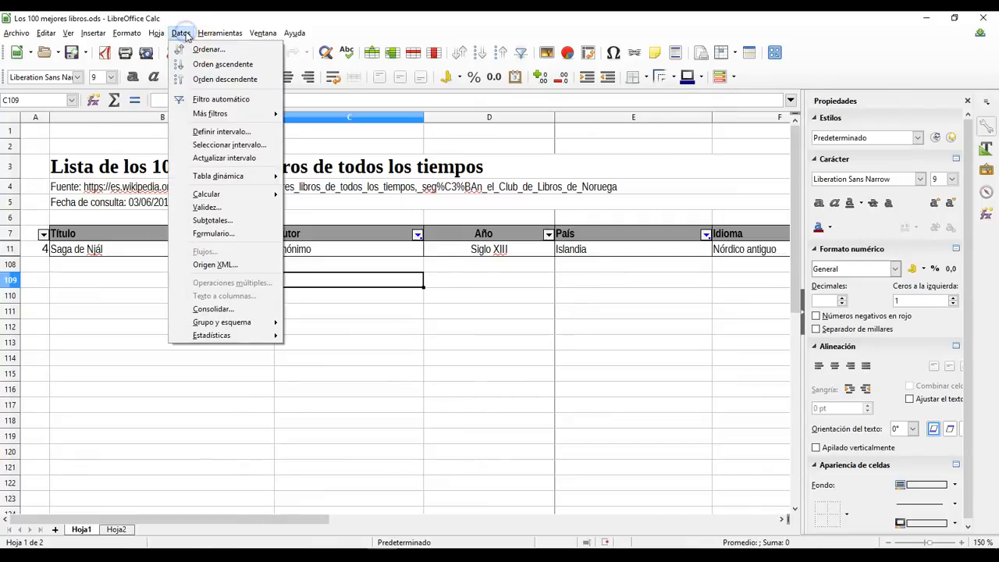
mouse_move(217, 119)
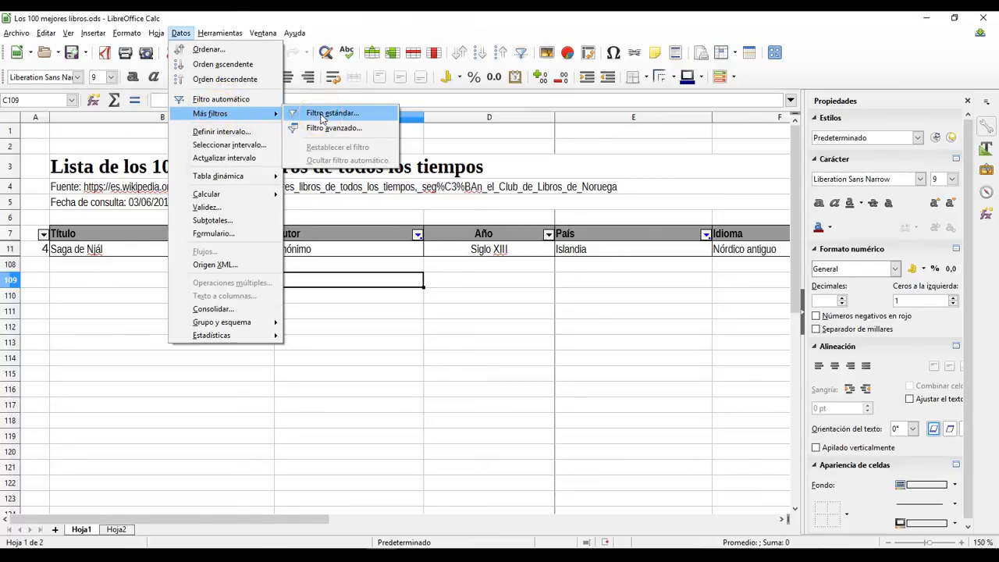
left_click(256, 100)
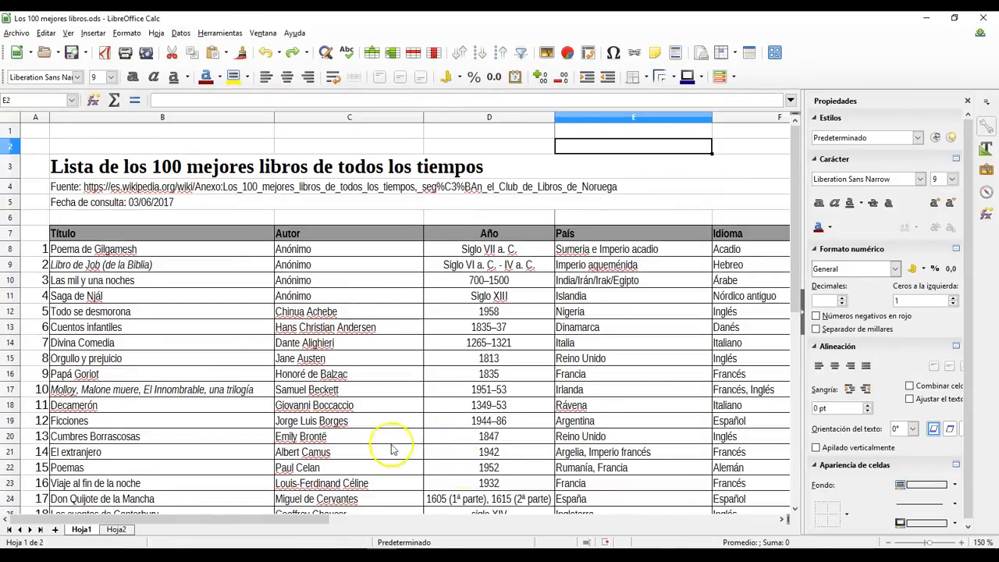
- Select the whole book table A7:F107, from the heading row down to the last record
left_click(32, 233)
scroll(550, 344, "down", 11)
scroll(558, 348, "down", 17)
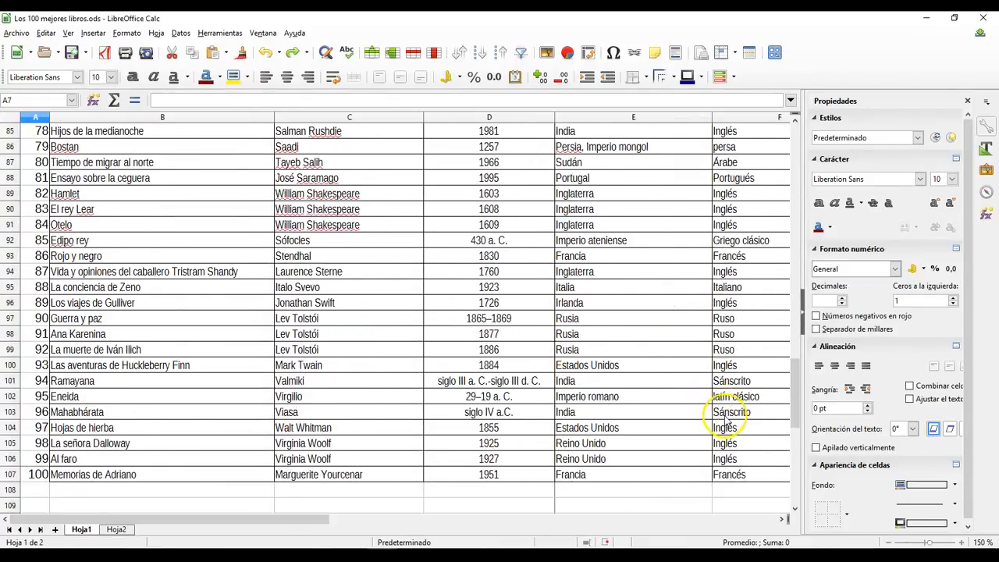
scroll(726, 418, "down", 1)
left_click(733, 428, "shift")
scroll(433, 296, "up", 20)
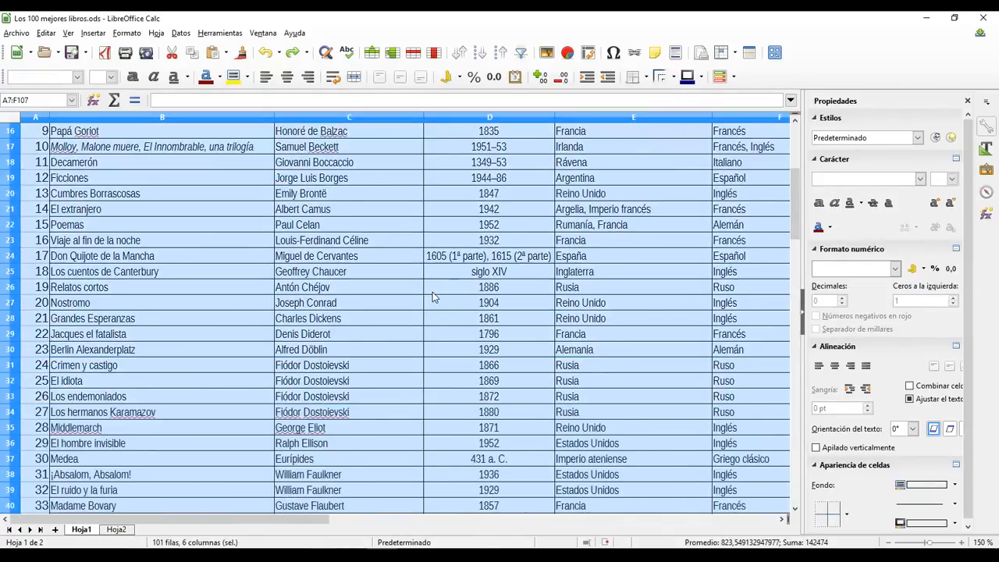
scroll(433, 291, "up", 5)
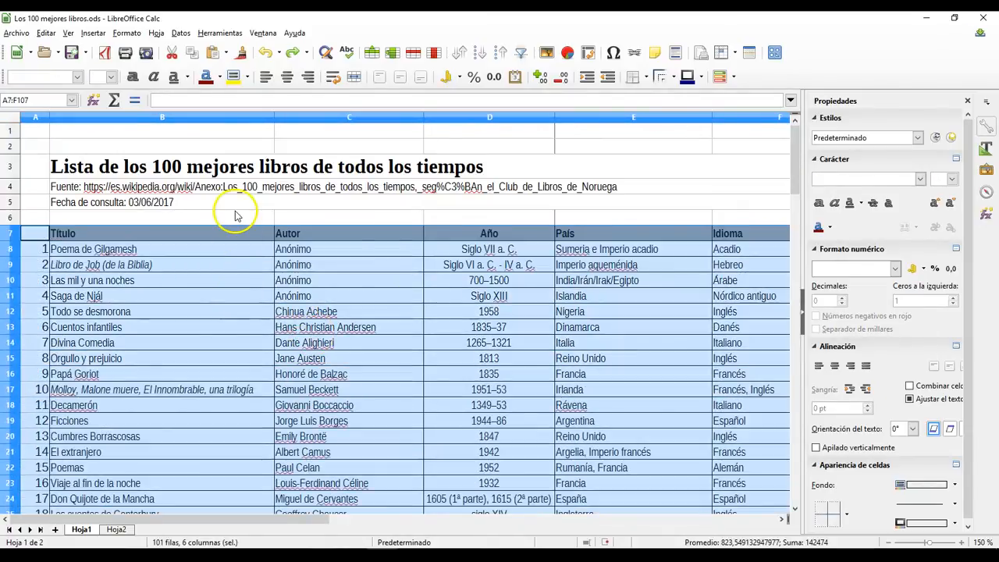
- Start a standard filter on the selected table with a first criterion: Autor, Contiene, Anónimo
left_click(180, 33)
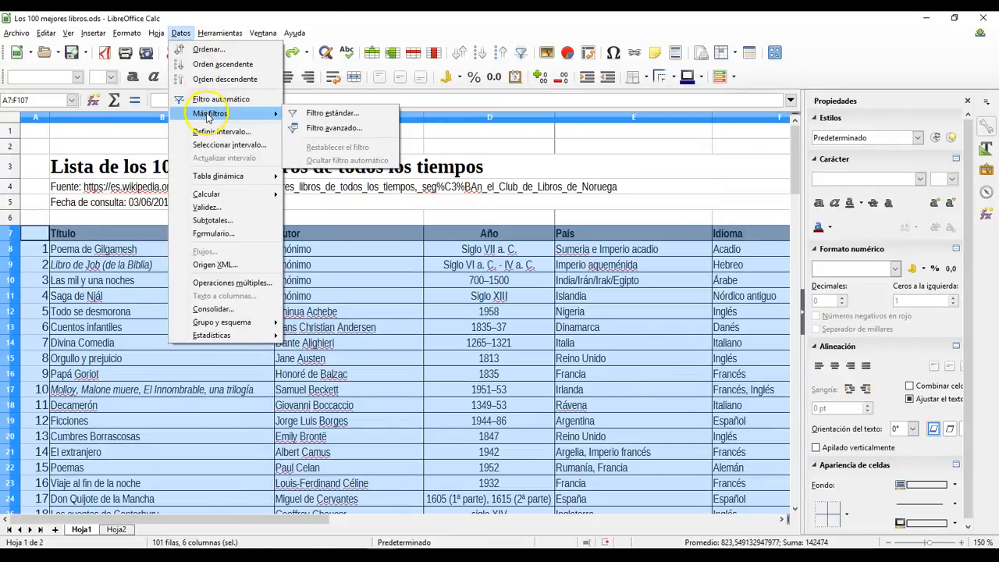
left_click(331, 113)
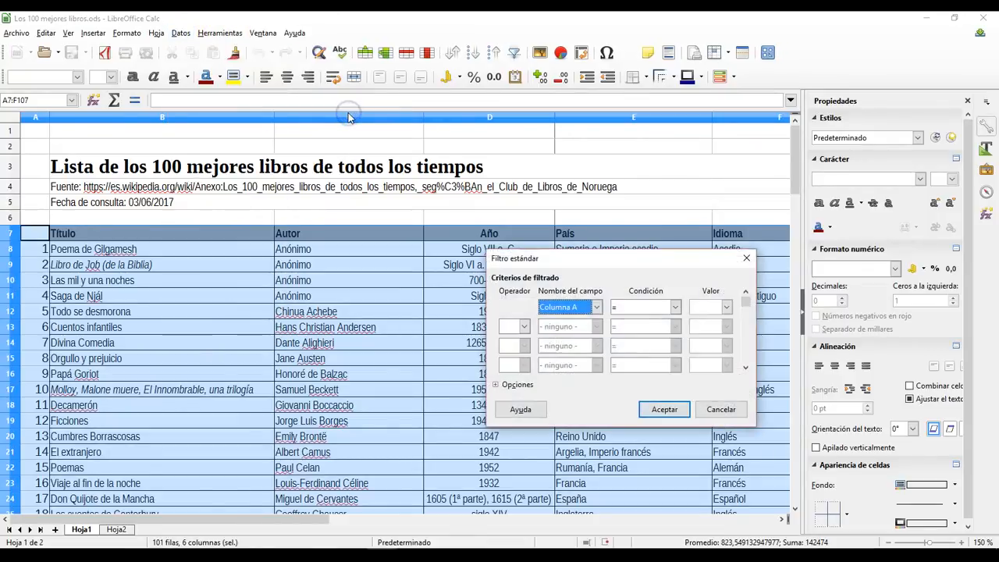
left_click_drag(649, 267, 574, 262)
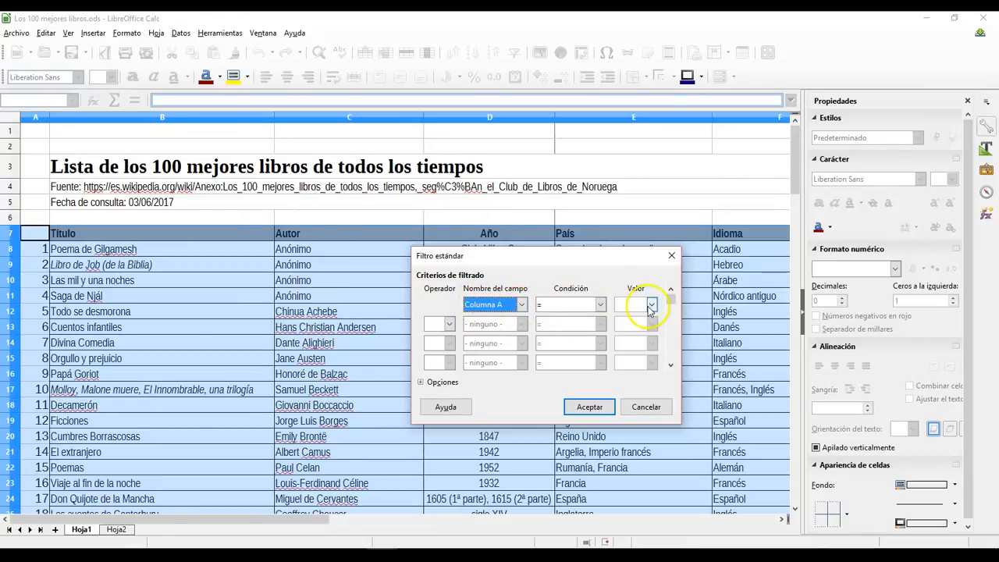
left_click(522, 305)
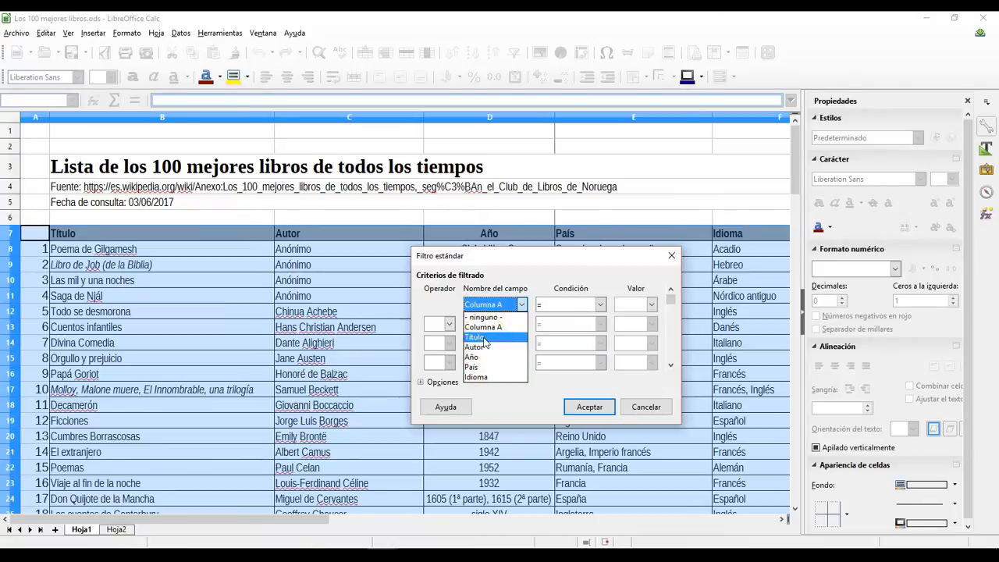
left_click(485, 347)
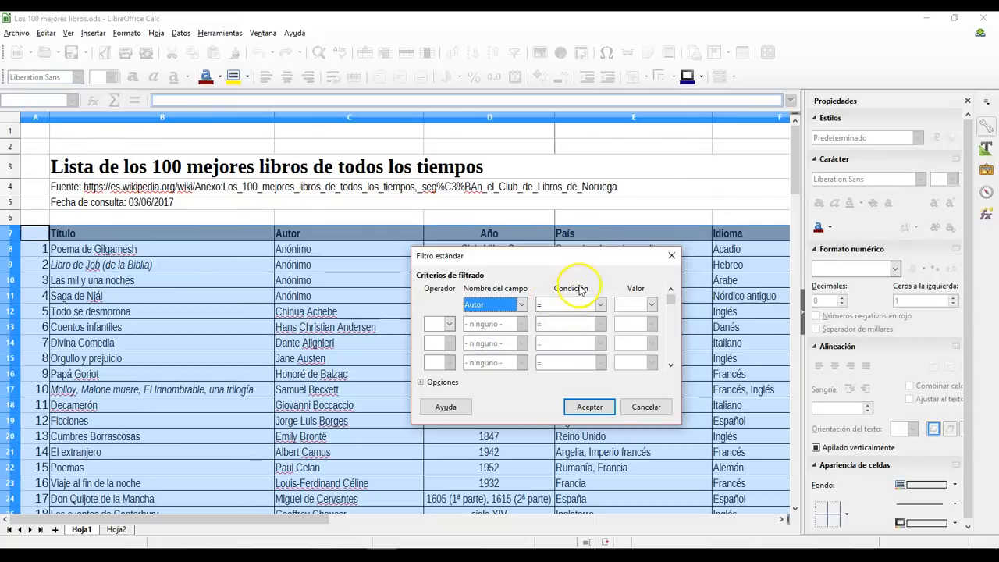
left_click(602, 304)
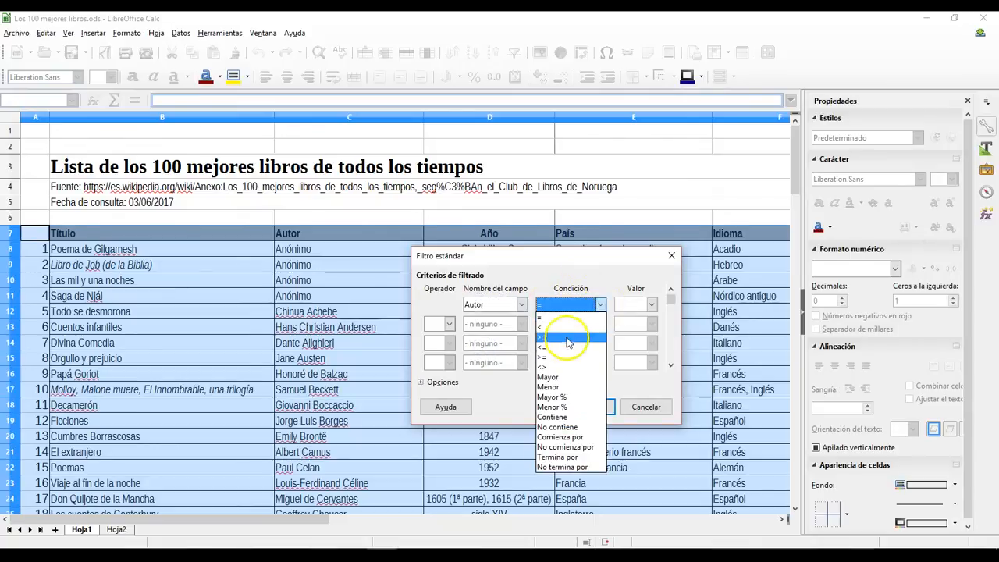
left_click(575, 419)
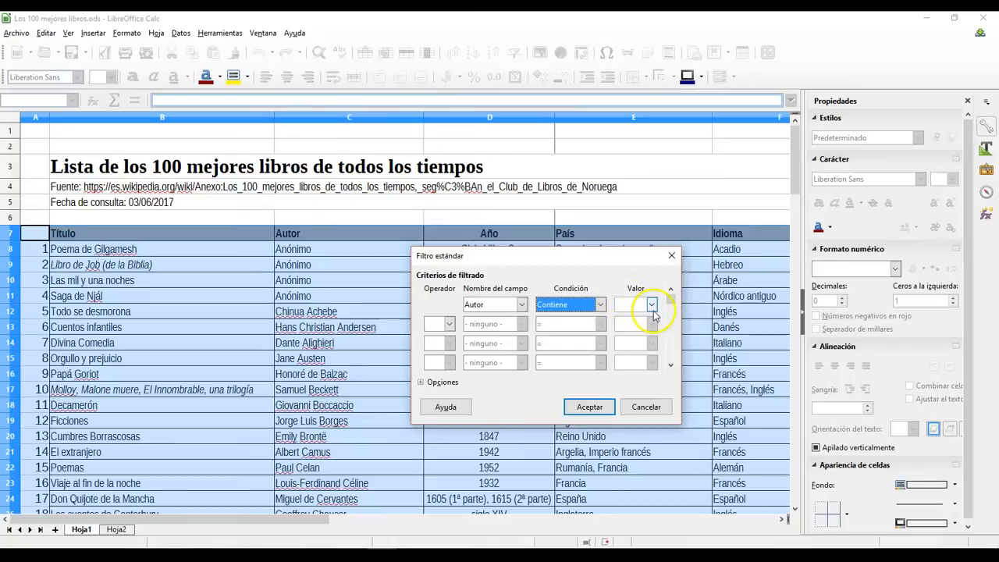
left_click(651, 304)
left_click(632, 81)
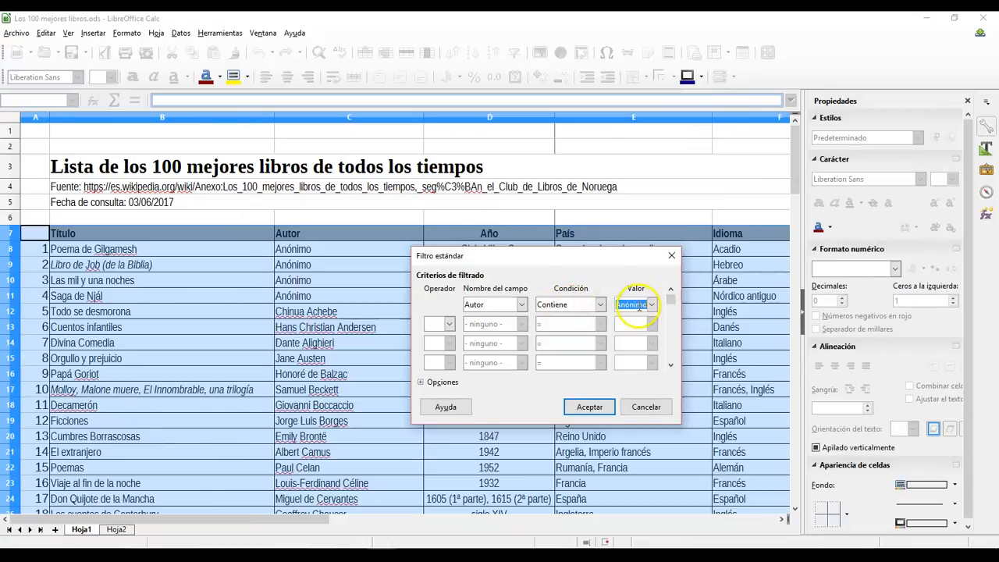
- Add a second standard filter criterion joined with the operator Y: Idioma = Hebreo
left_click(450, 324)
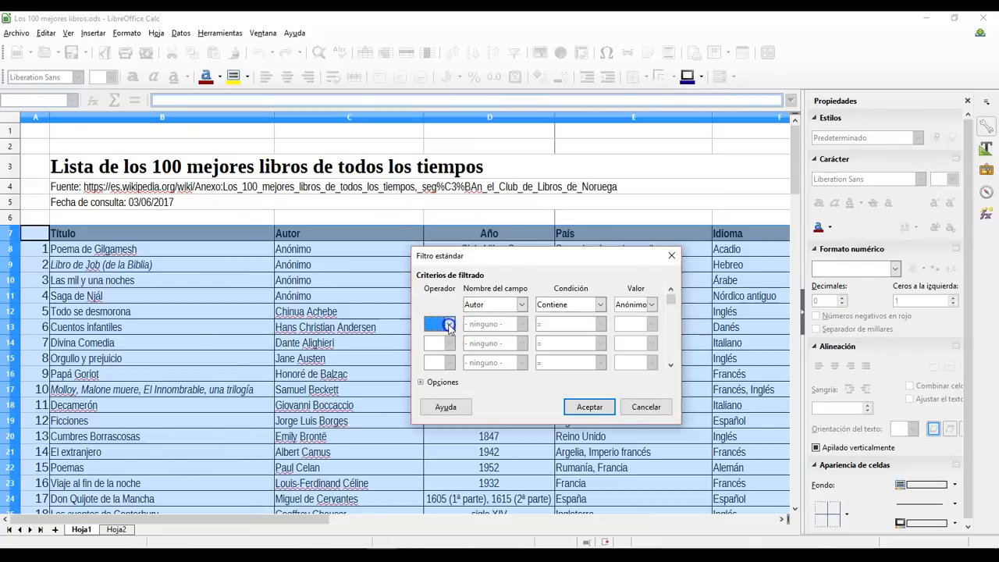
left_click(446, 336)
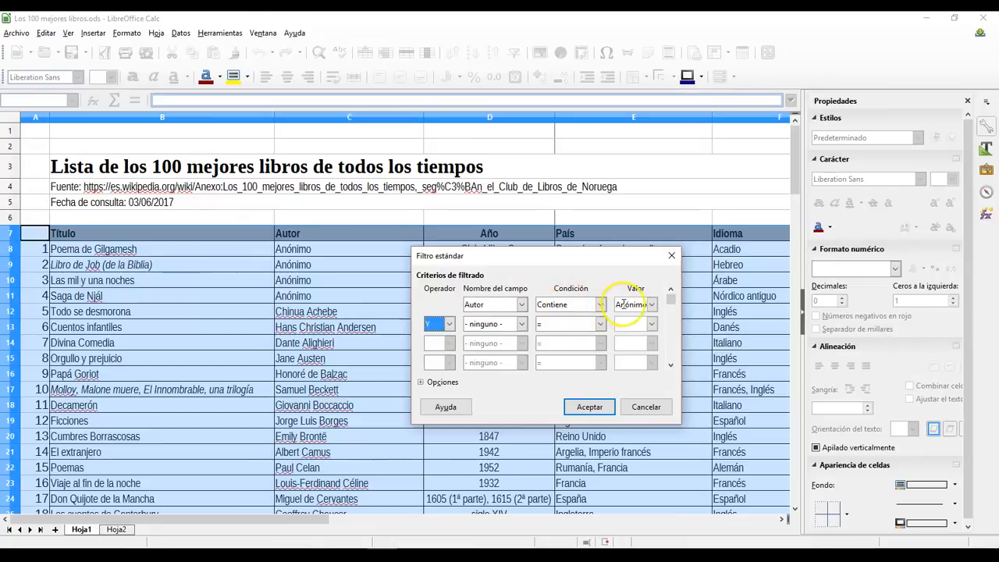
left_click(522, 324)
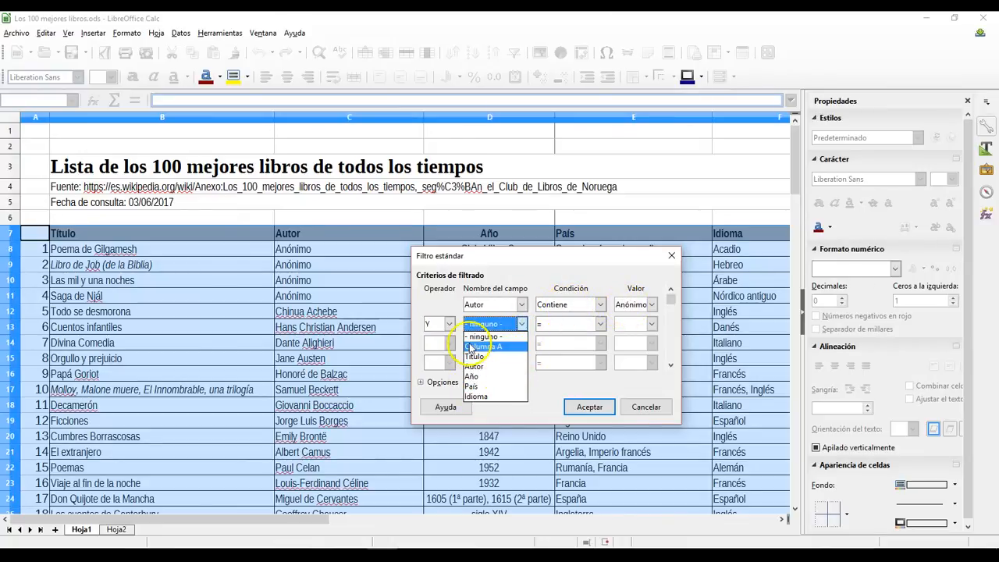
left_click(476, 396)
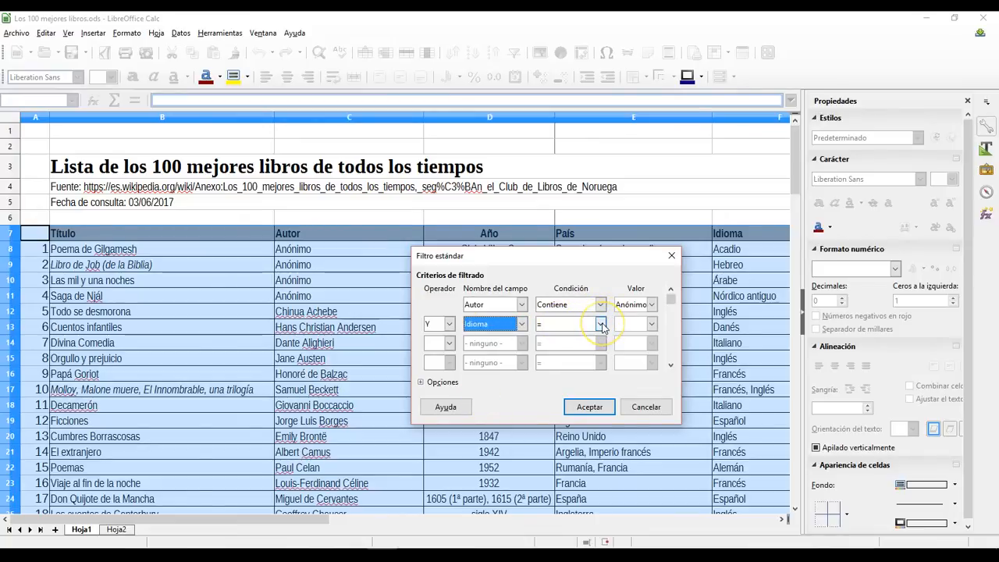
left_click(650, 324)
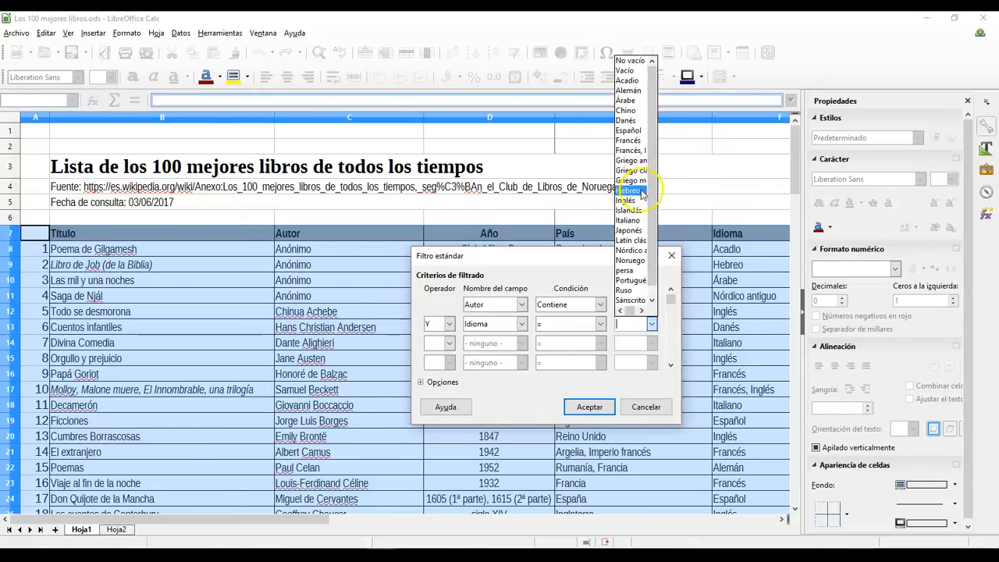
left_click(640, 190)
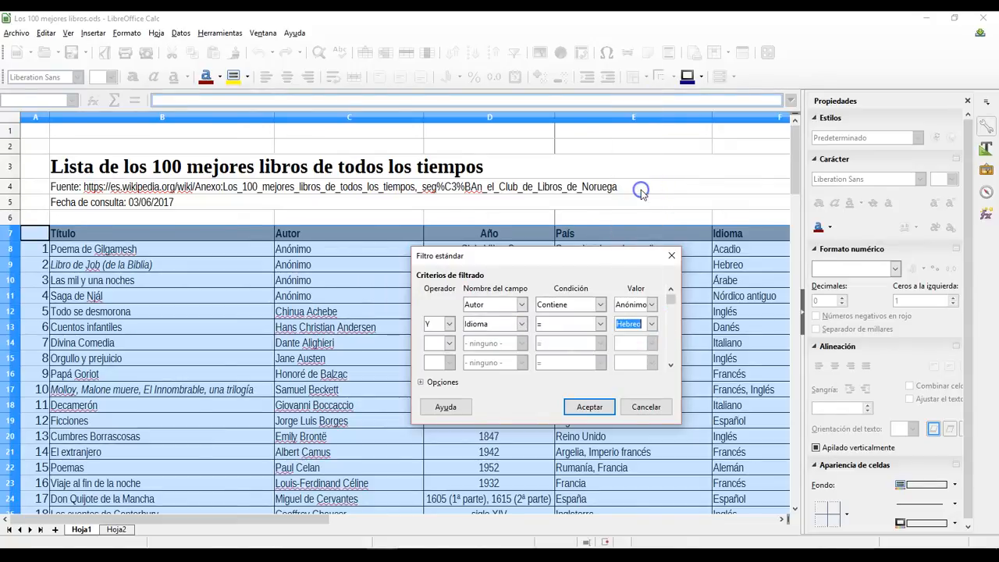
- Apply the two-criteria standard filter to the book table and reset it to bring back all records
left_click(587, 409)
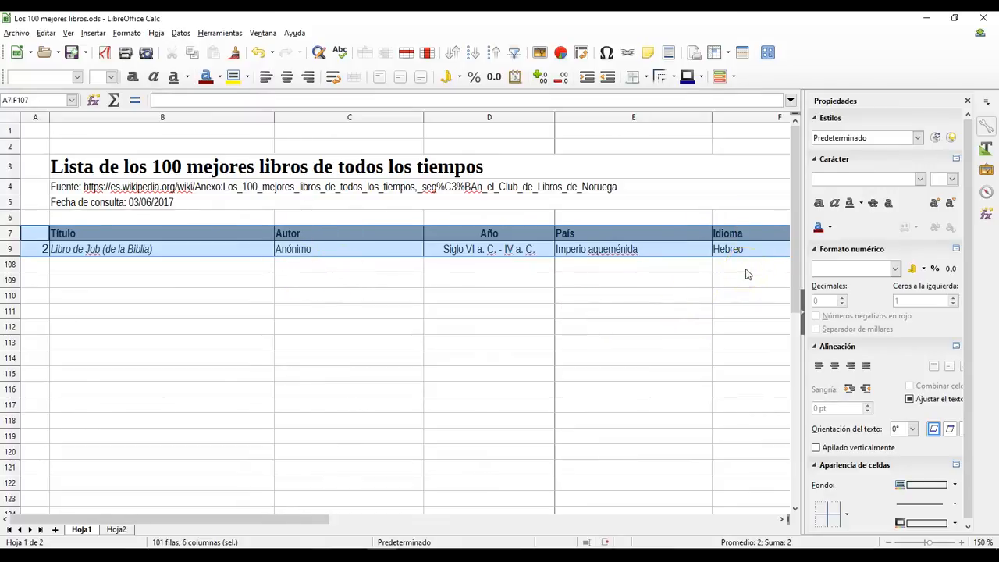
left_click(180, 33)
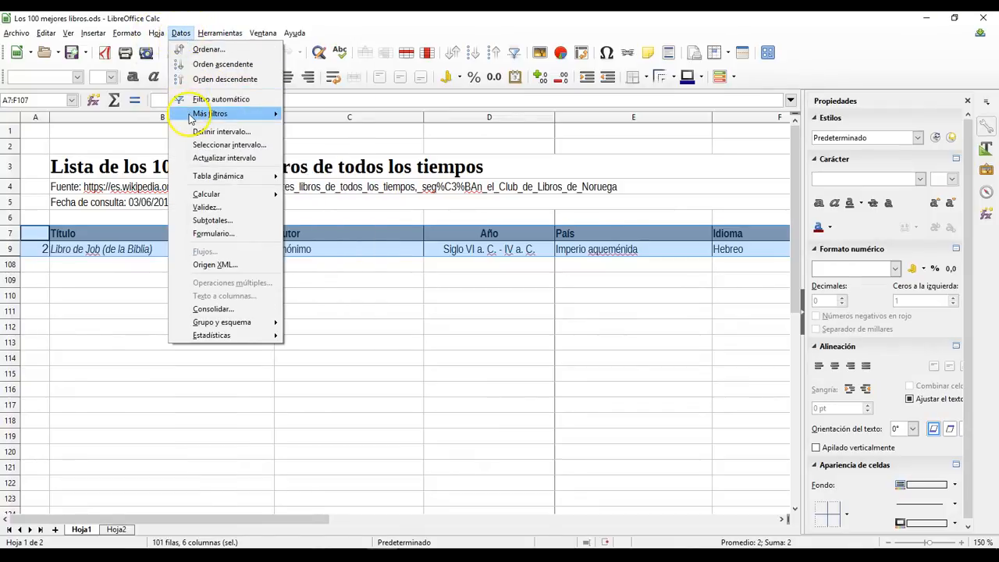
mouse_move(187, 114)
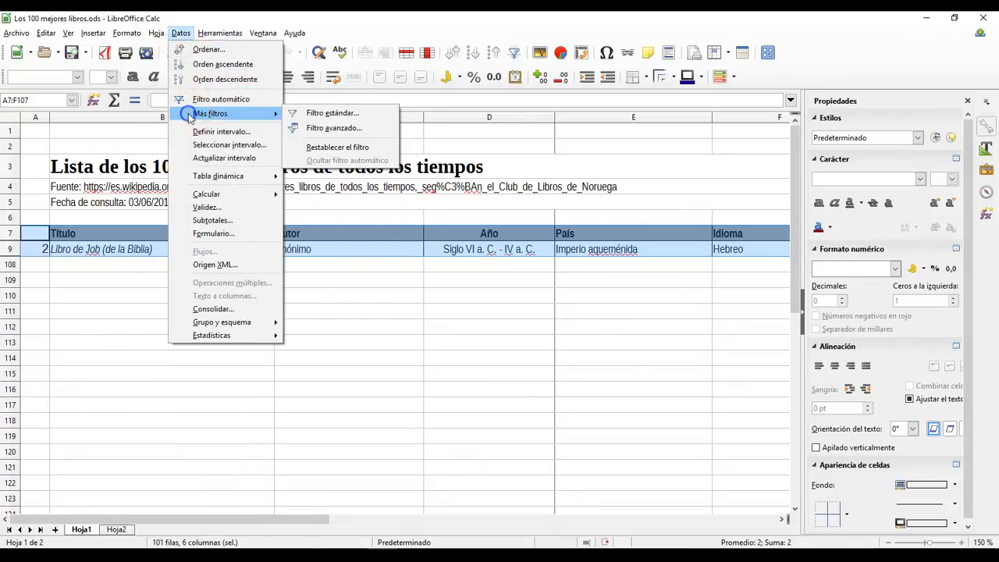
left_click(372, 150)
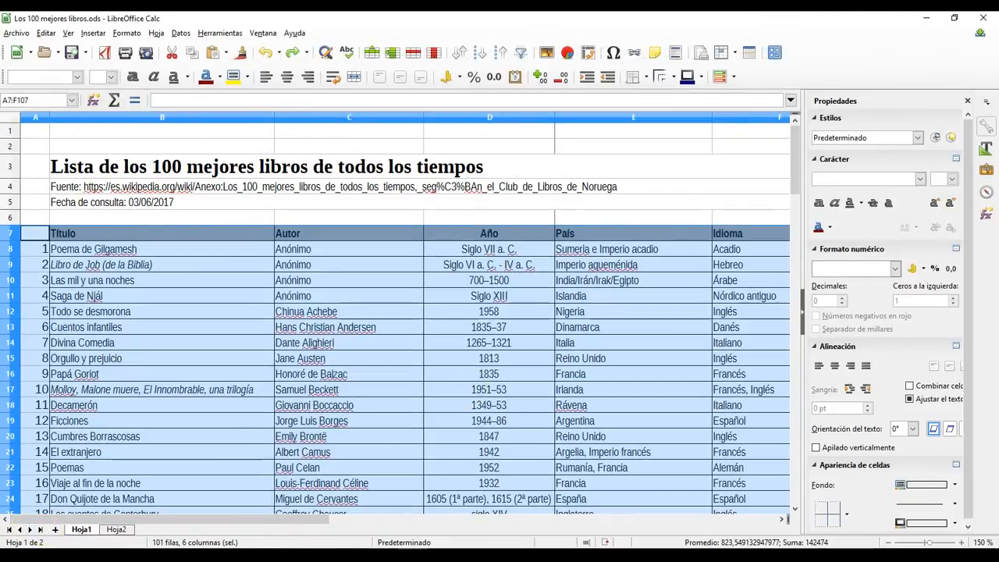
- Start a new standard filter on the book table with a first criterion: Autor, Contiene, Günter Grass
left_click(180, 33)
mouse_move(233, 117)
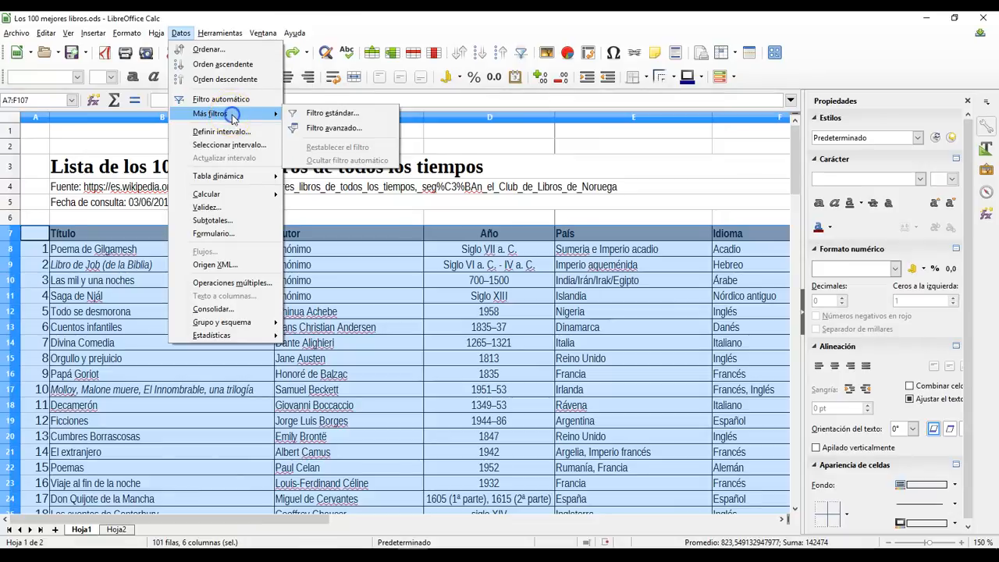
left_click(328, 113)
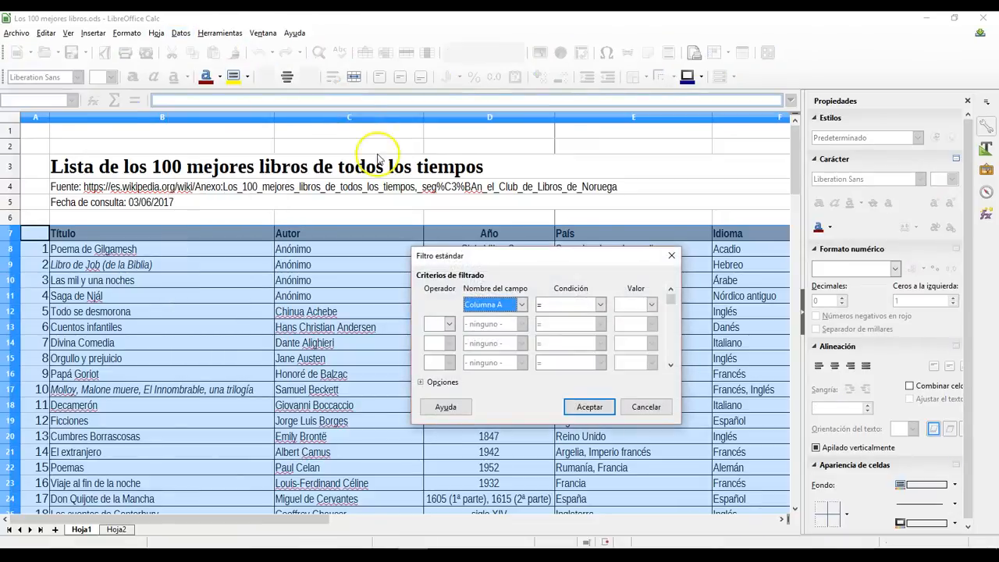
left_click(522, 305)
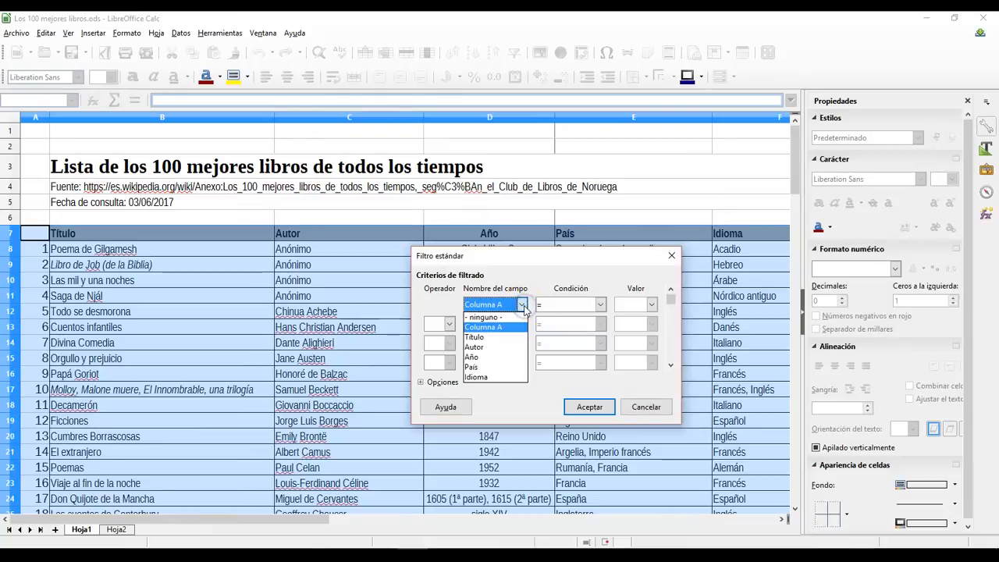
left_click(505, 349)
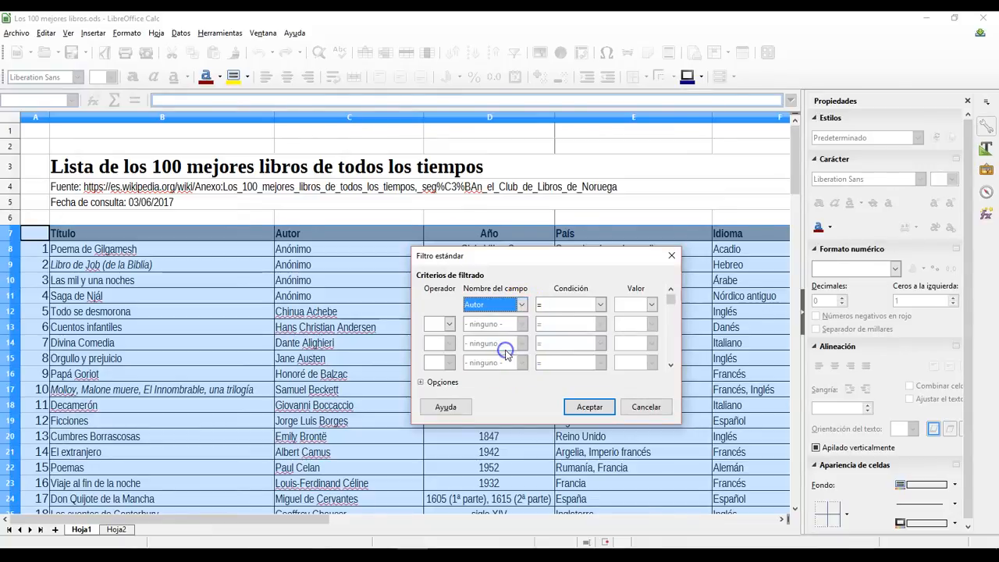
left_click(595, 304)
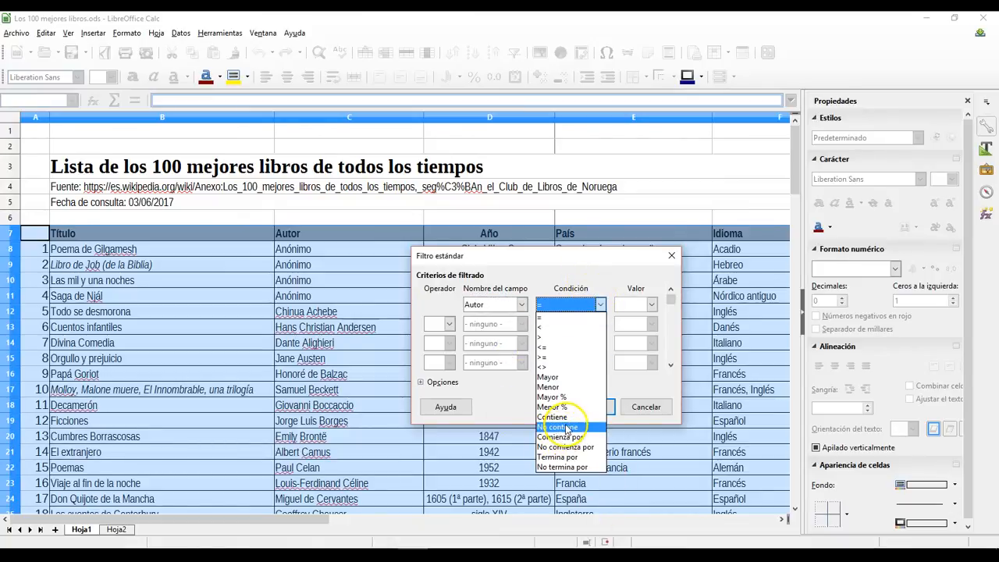
left_click(557, 417)
left_click(651, 305)
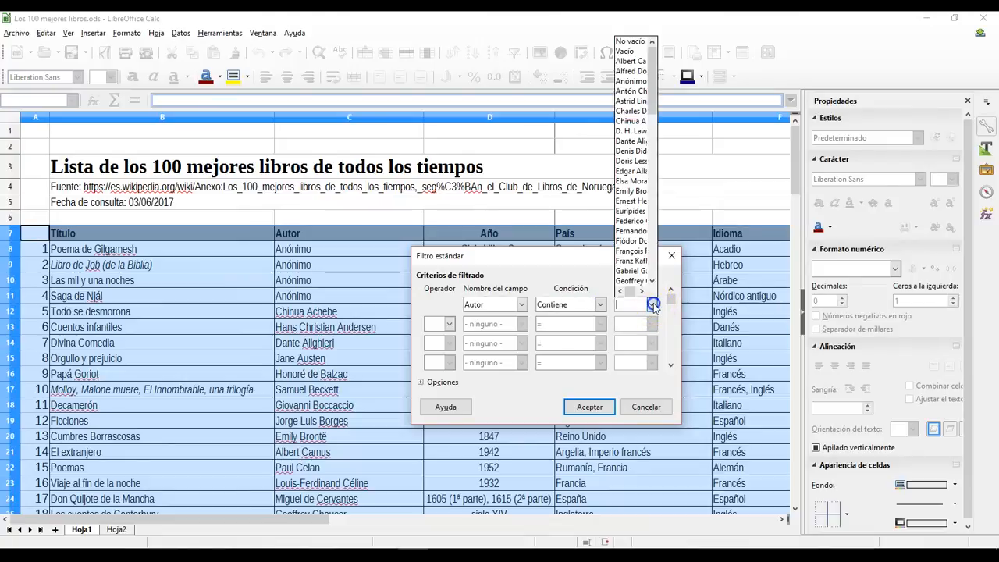
scroll(654, 87, "down", 5)
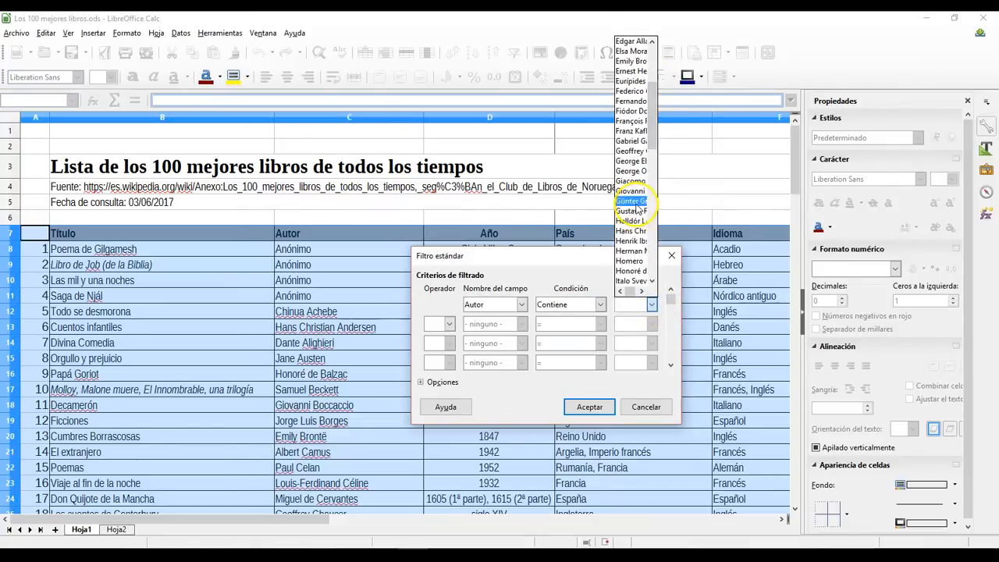
left_click(637, 202)
- Add a second filter criterion joined with the operator Y: Idioma = Alemán
left_click(448, 324)
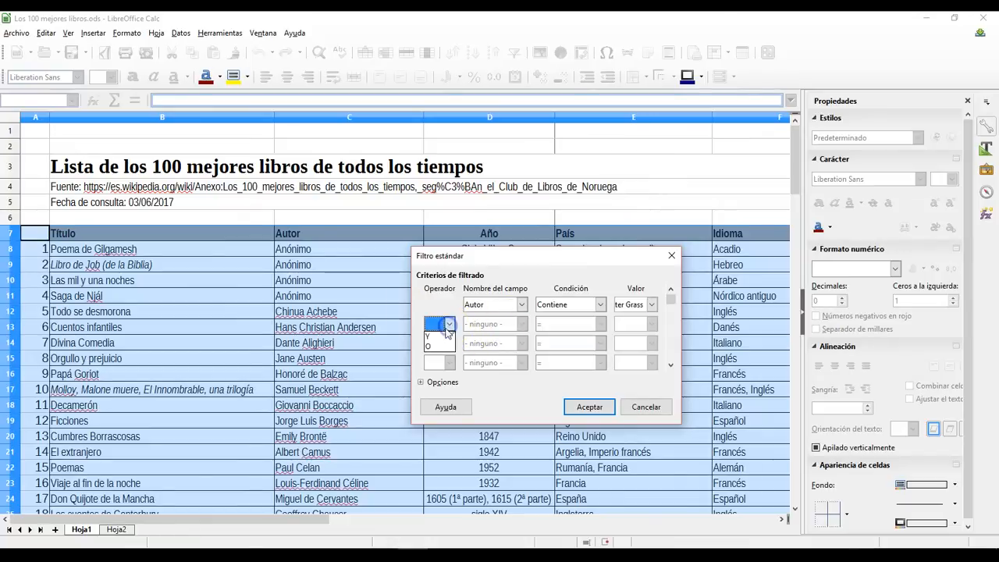
left_click(437, 337)
left_click(521, 324)
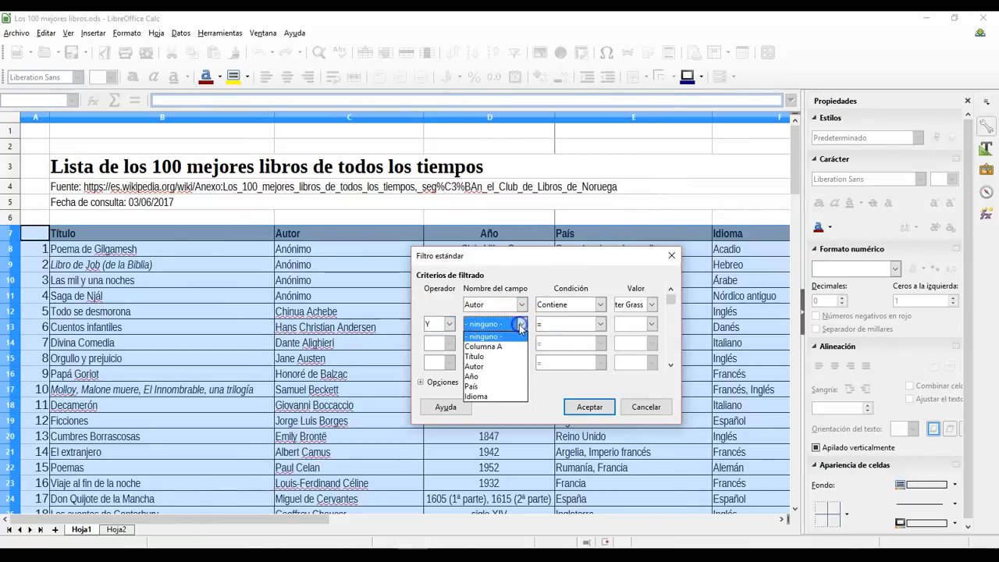
left_click(498, 397)
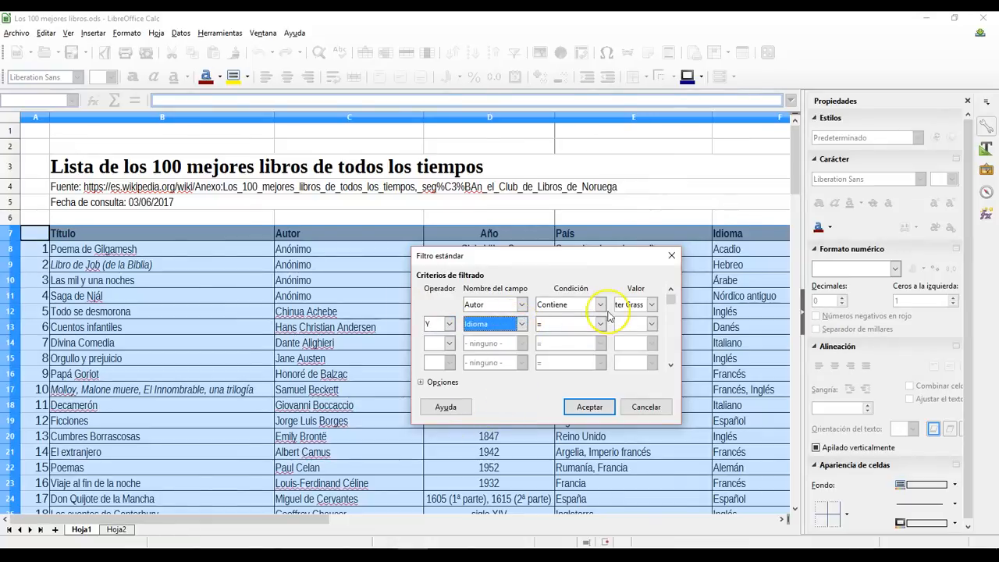
left_click(651, 325)
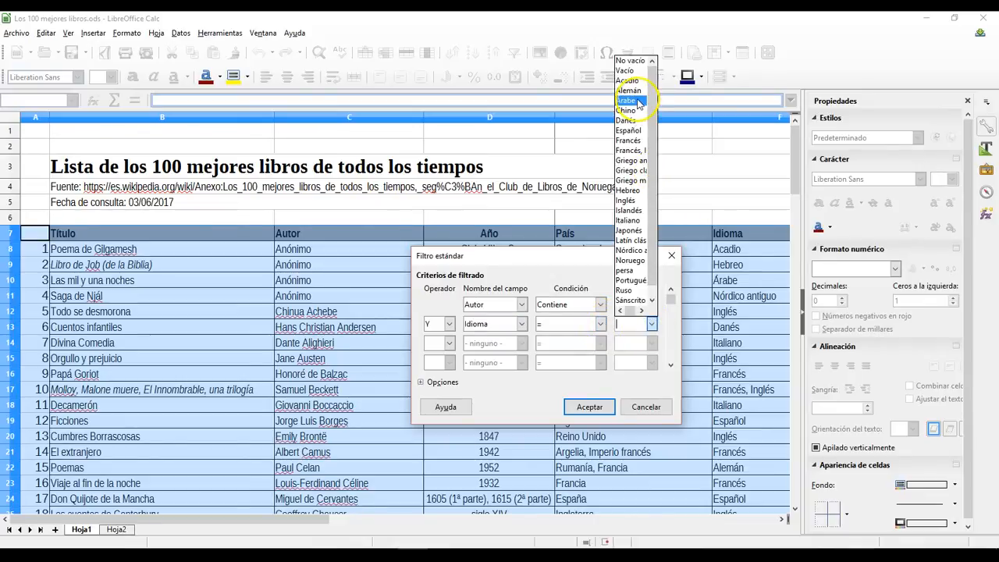
left_click(630, 91)
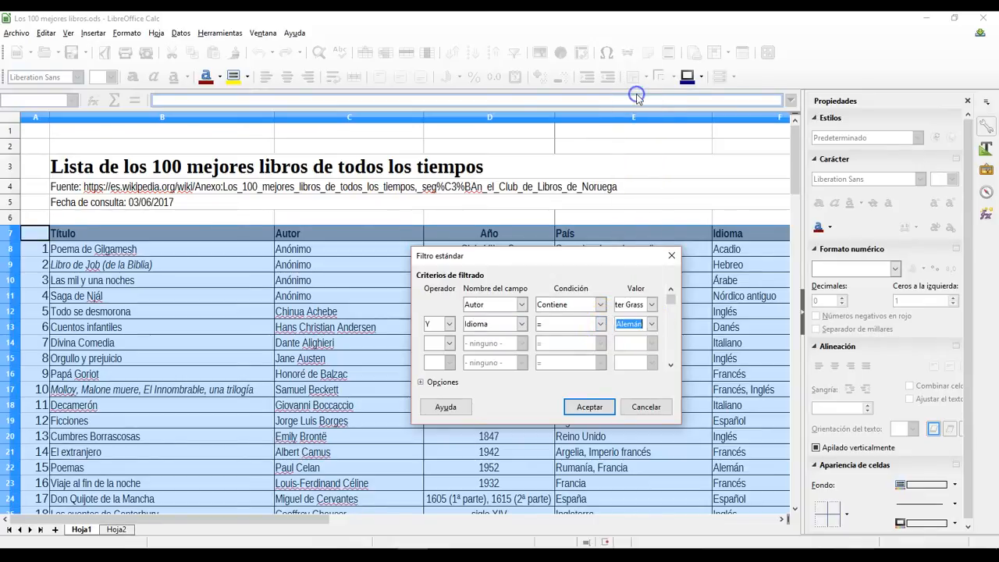
- Add a third filter criterion joined with the operator Y: Año >= 1830
left_click(450, 343)
left_click(440, 355)
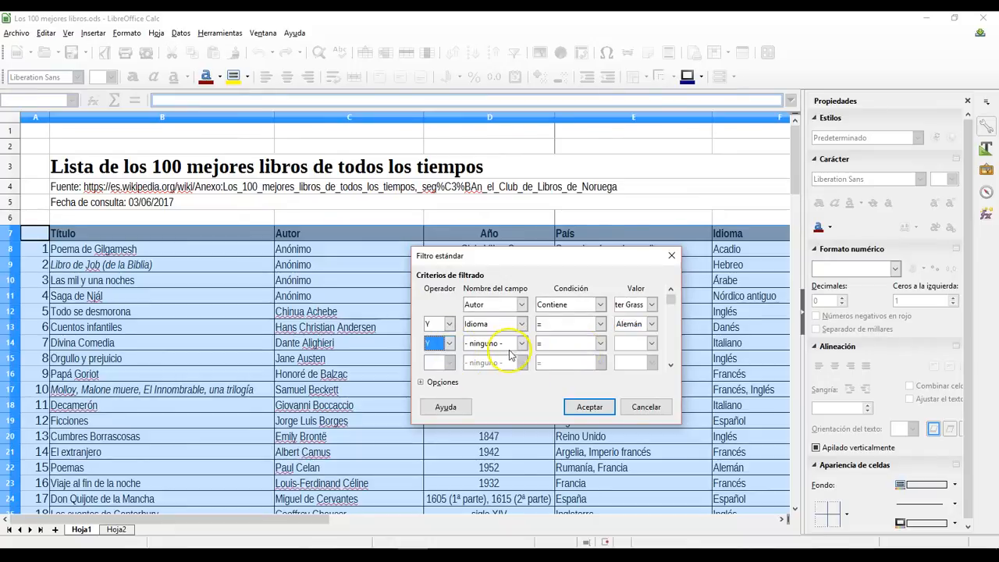
left_click(521, 344)
left_click(493, 396)
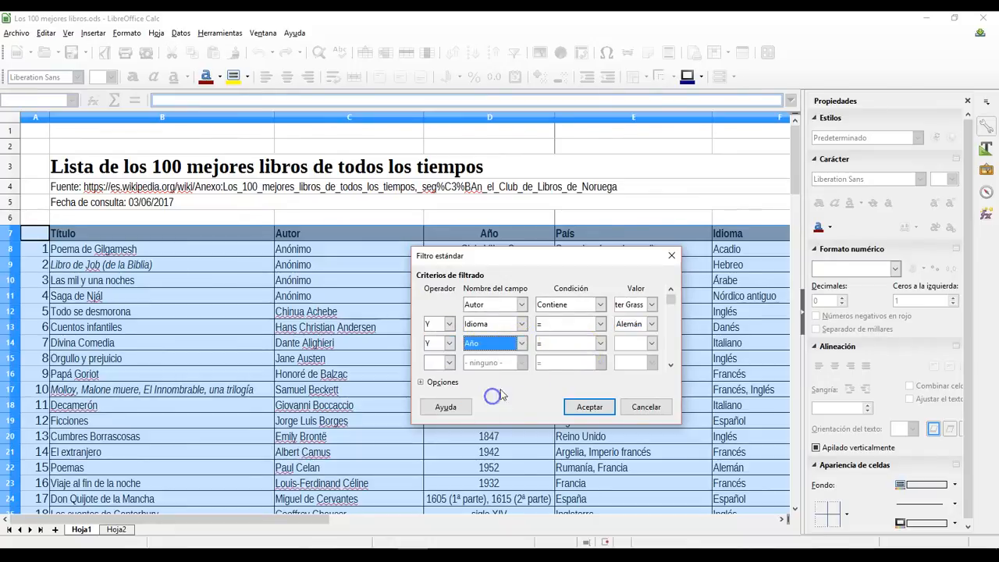
left_click(599, 343)
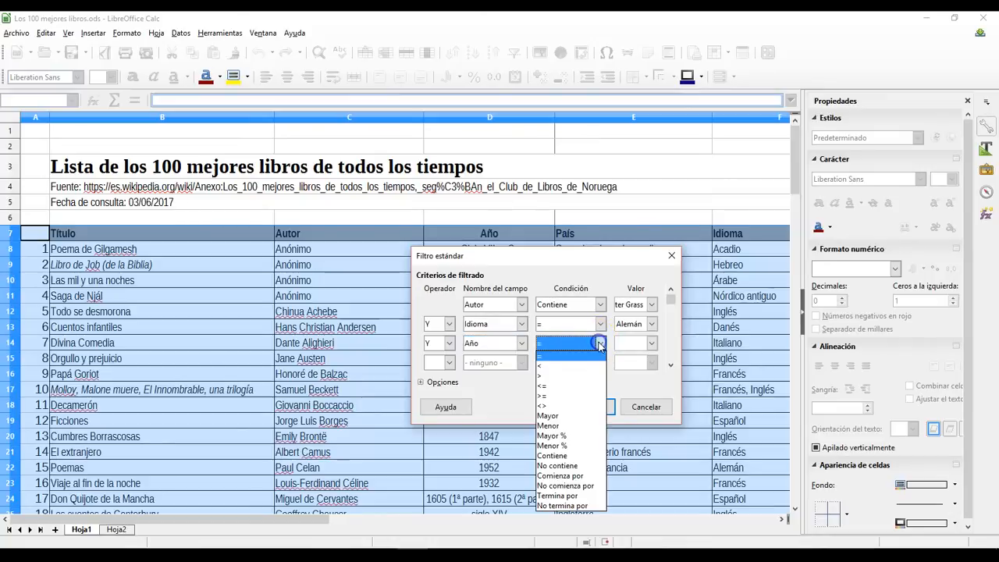
left_click(559, 386)
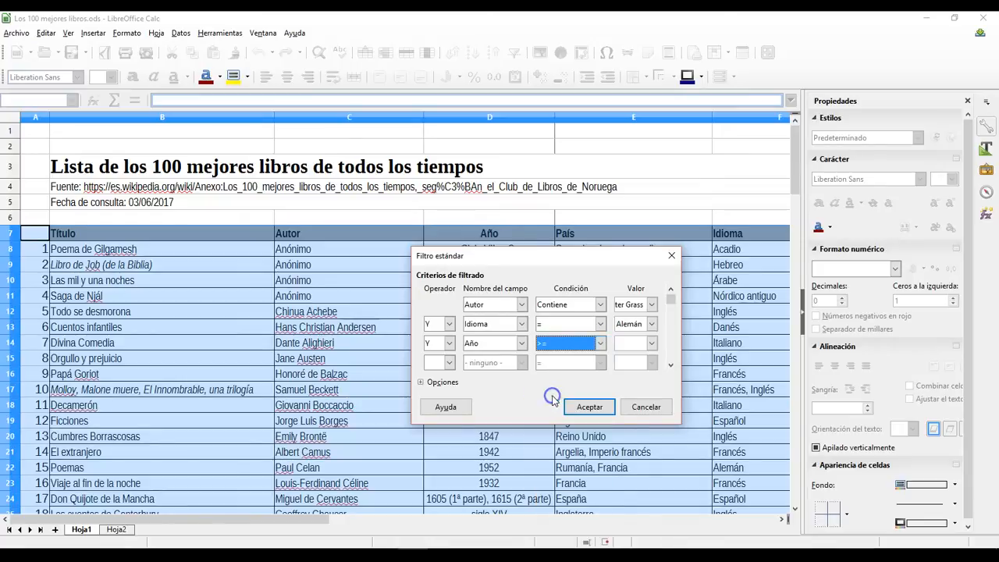
left_click(651, 343)
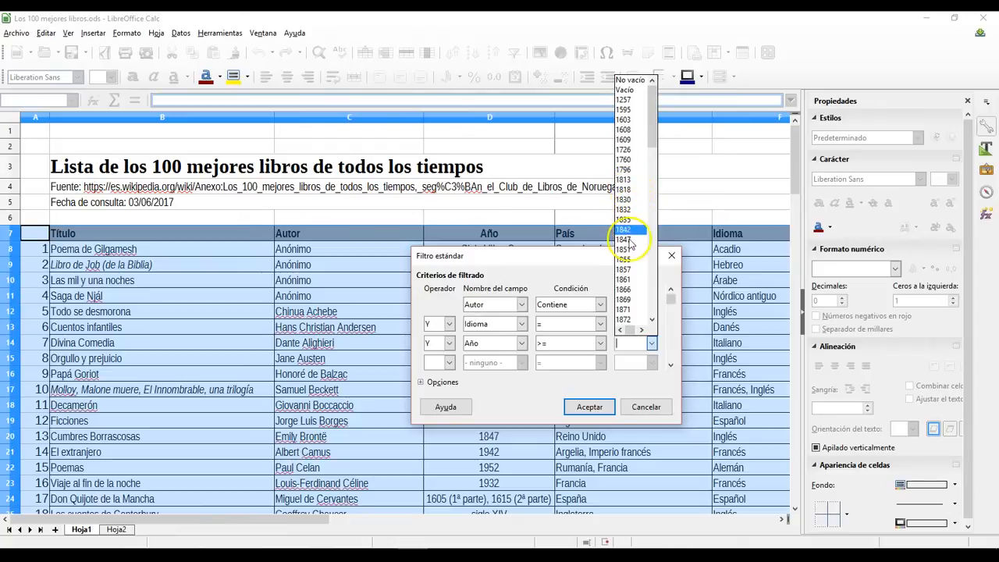
left_click(624, 209)
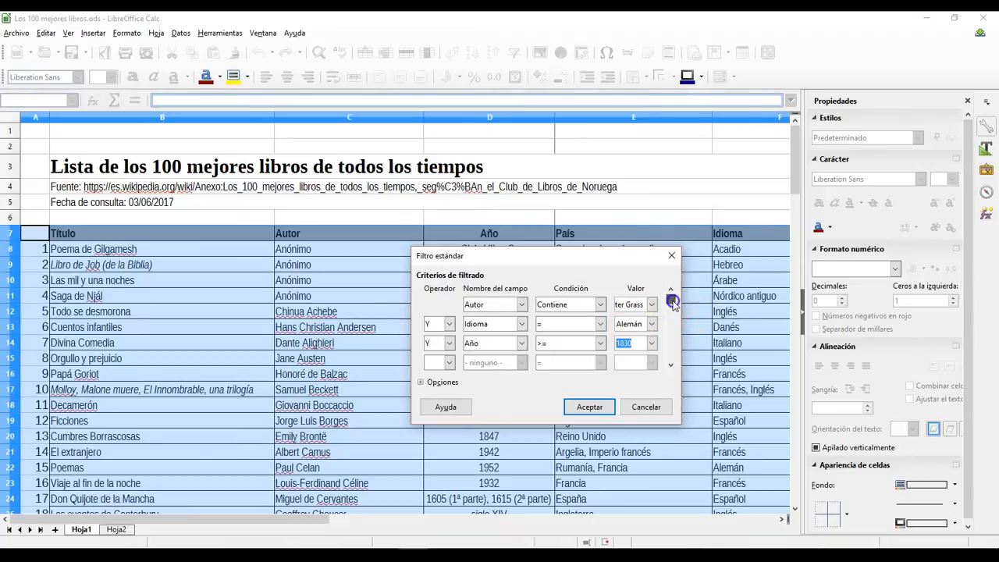
- Apply the standard filter with its three combined criteria to the book table
mouse_move(672, 314)
left_mouse_down()
mouse_move(672, 353)
mouse_move(676, 308)
left_mouse_up()
left_click(590, 409)
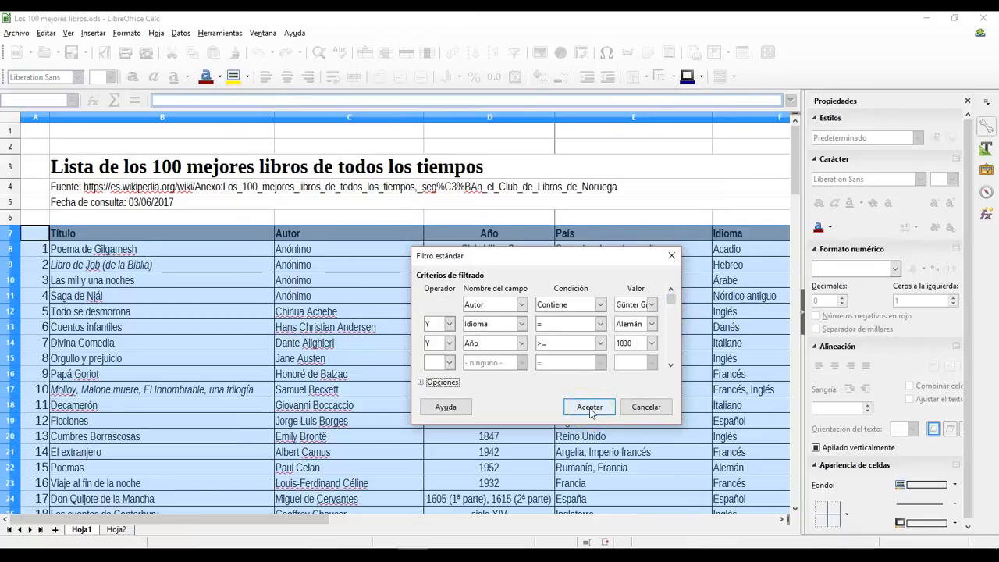
left_click(590, 408)
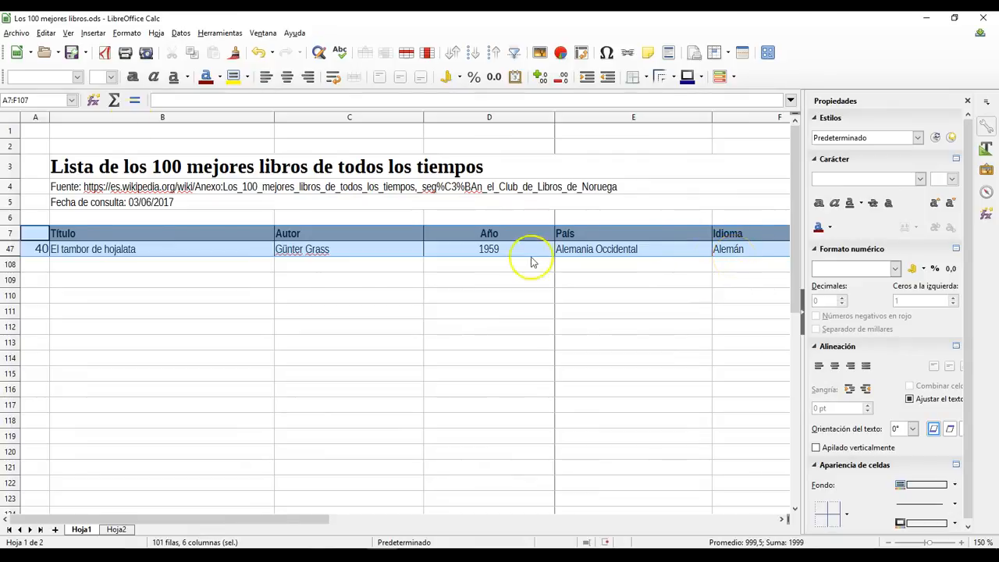
- Reset the three-criteria filter to show every book record and deselect the table by selecting cell E20
left_click(179, 33)
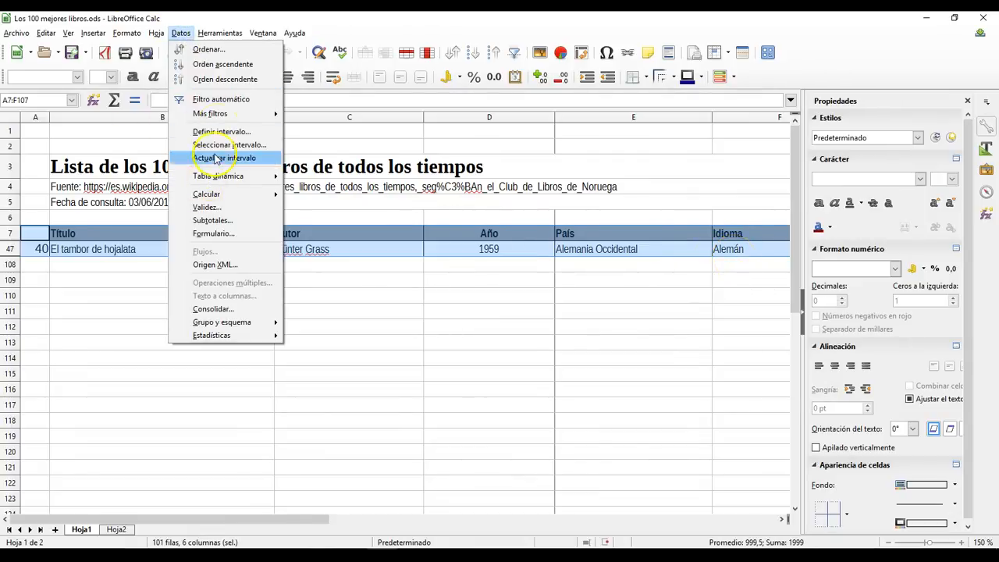
mouse_move(219, 114)
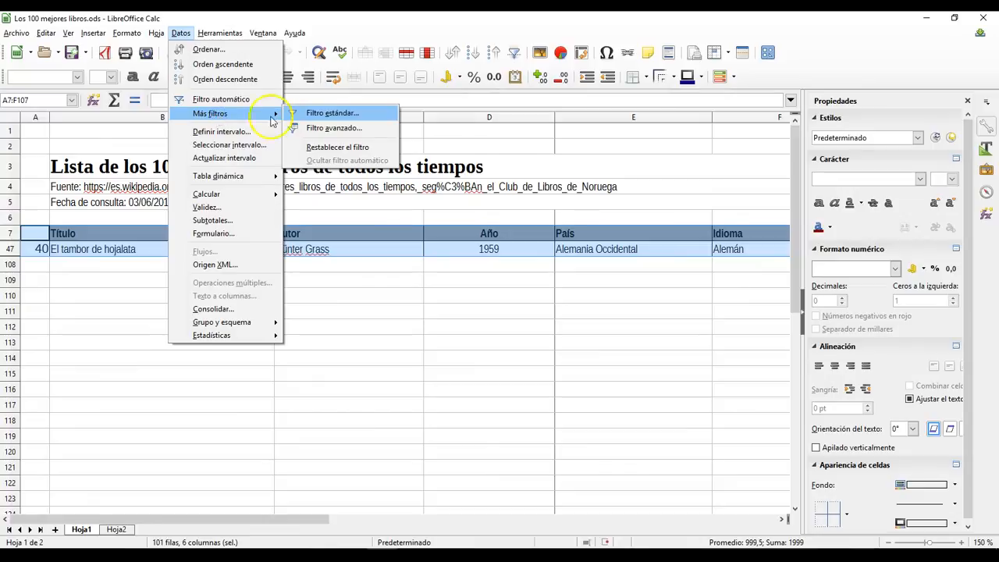
left_click(382, 148)
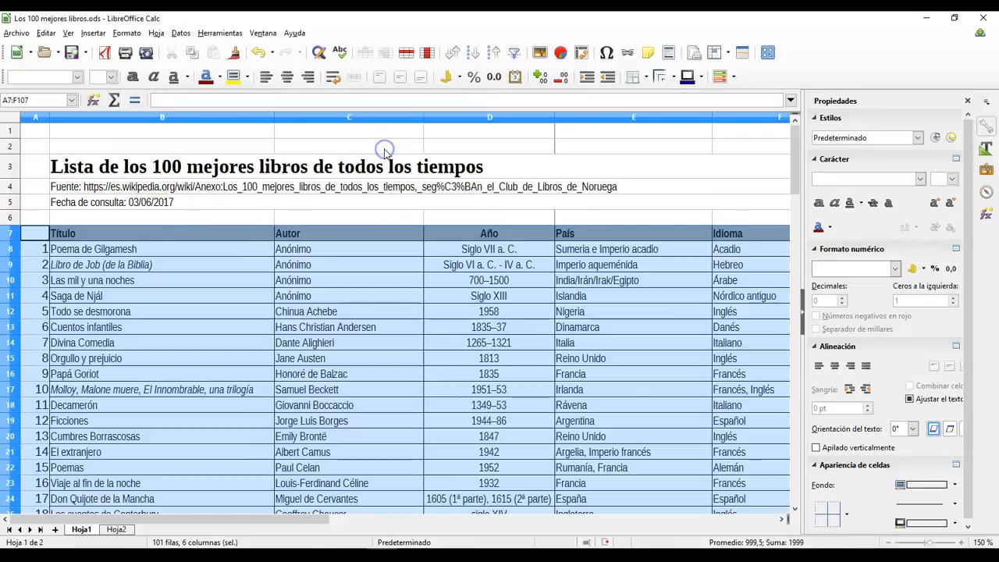
left_click(650, 441)
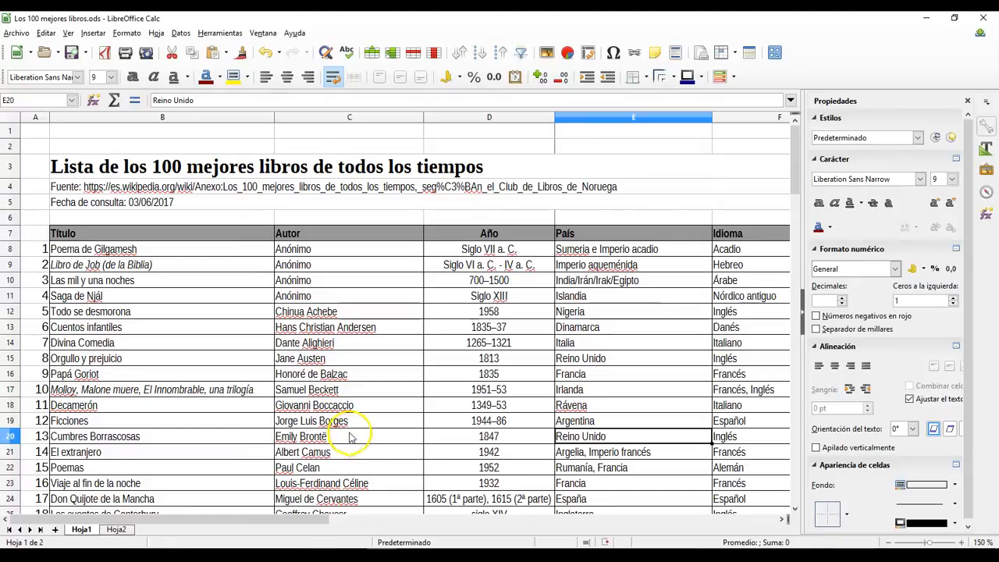
- Look through the unfiltered book list down to the last record and back up towards the middle
scroll(368, 357, "down", 7)
scroll(371, 358, "down", 13)
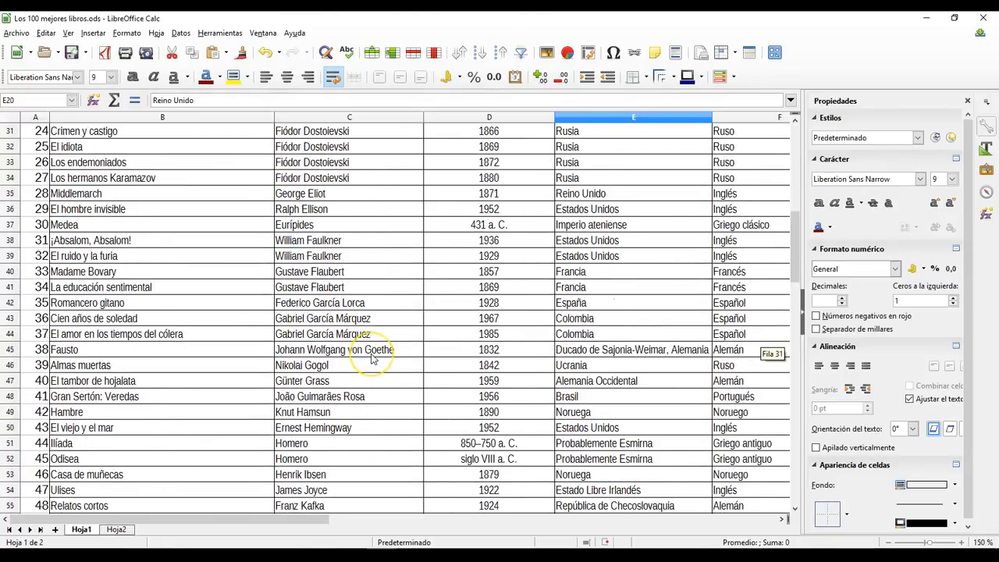
scroll(371, 359, "down", 9)
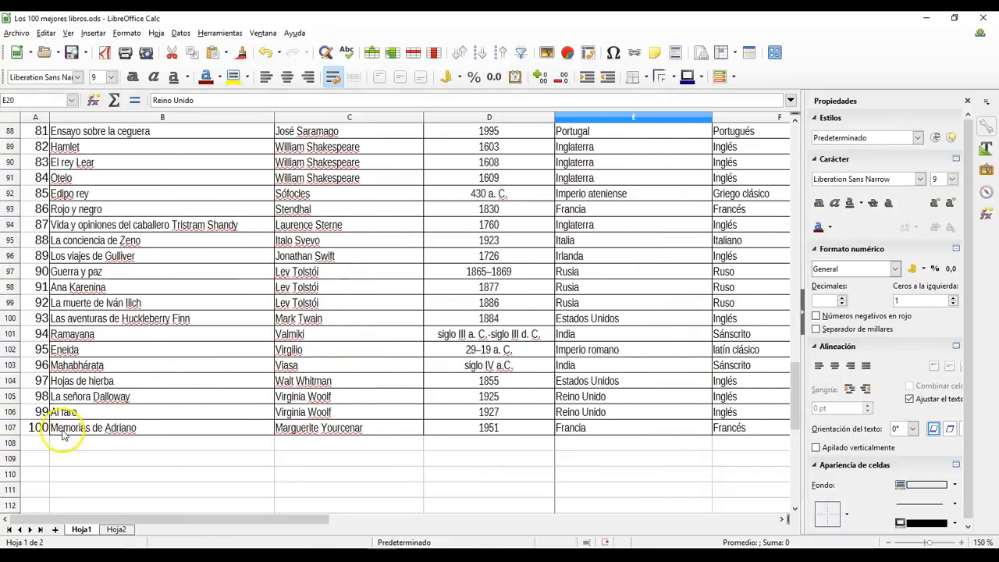
scroll(314, 371, "up", 9)
scroll(316, 380, "up", 1)
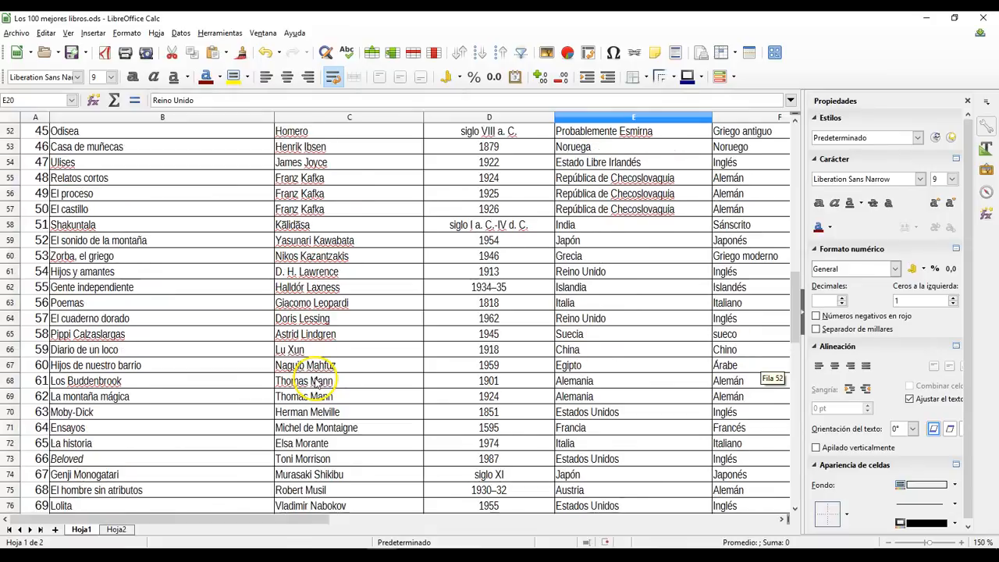
scroll(316, 381, "up", 4)
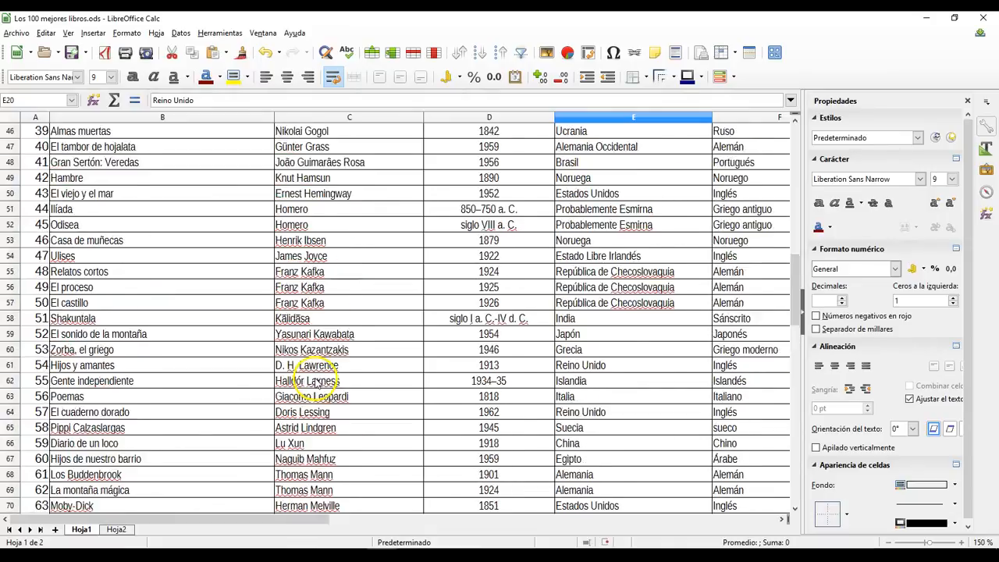